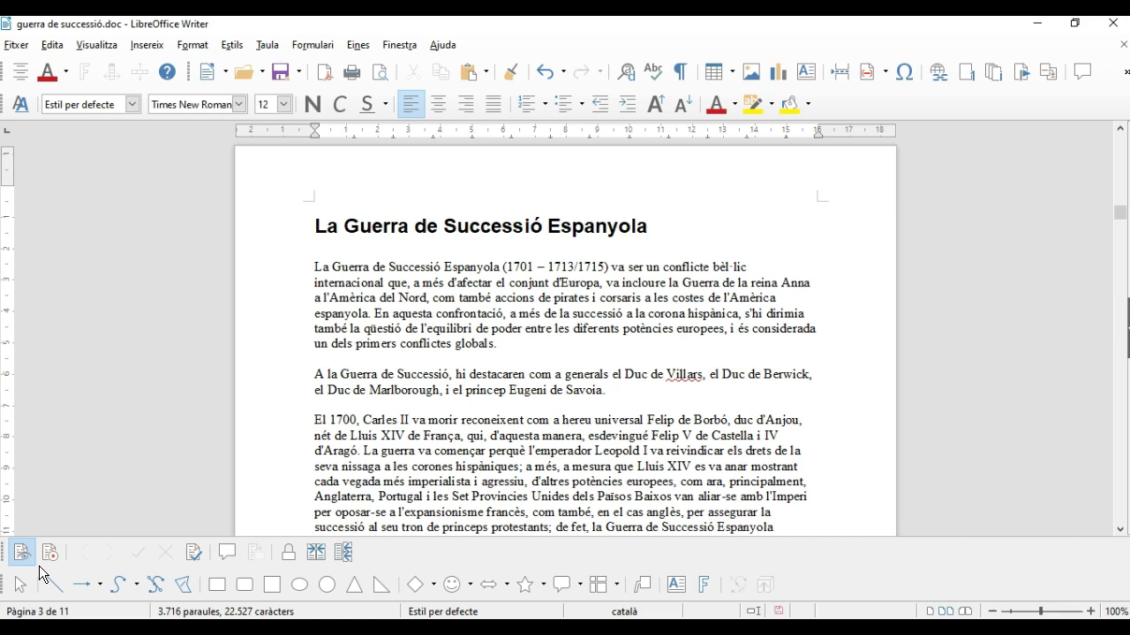
# Turn on recording of tracked changes for the document.
pyautogui.click(55, 46)
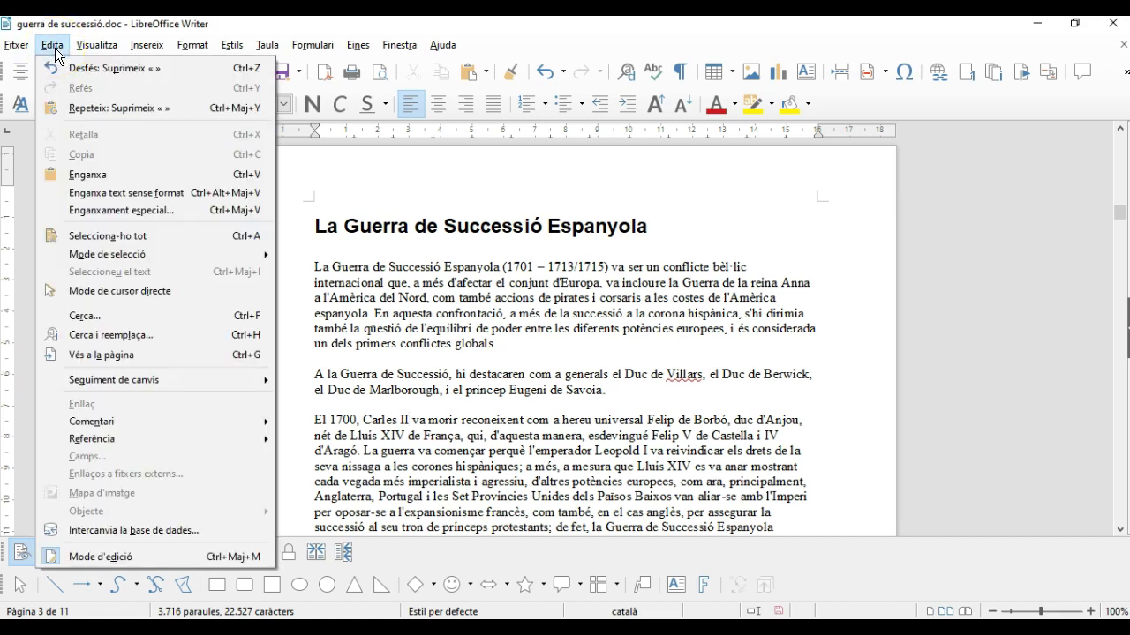
pyautogui.moveTo(141, 390)
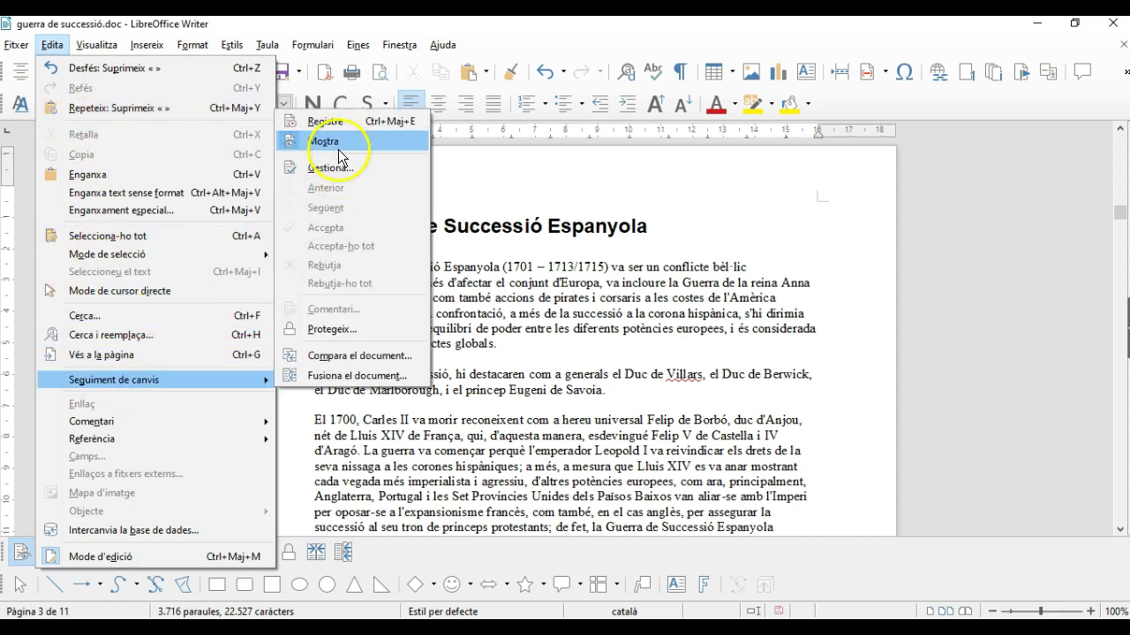
pyautogui.click(344, 119)
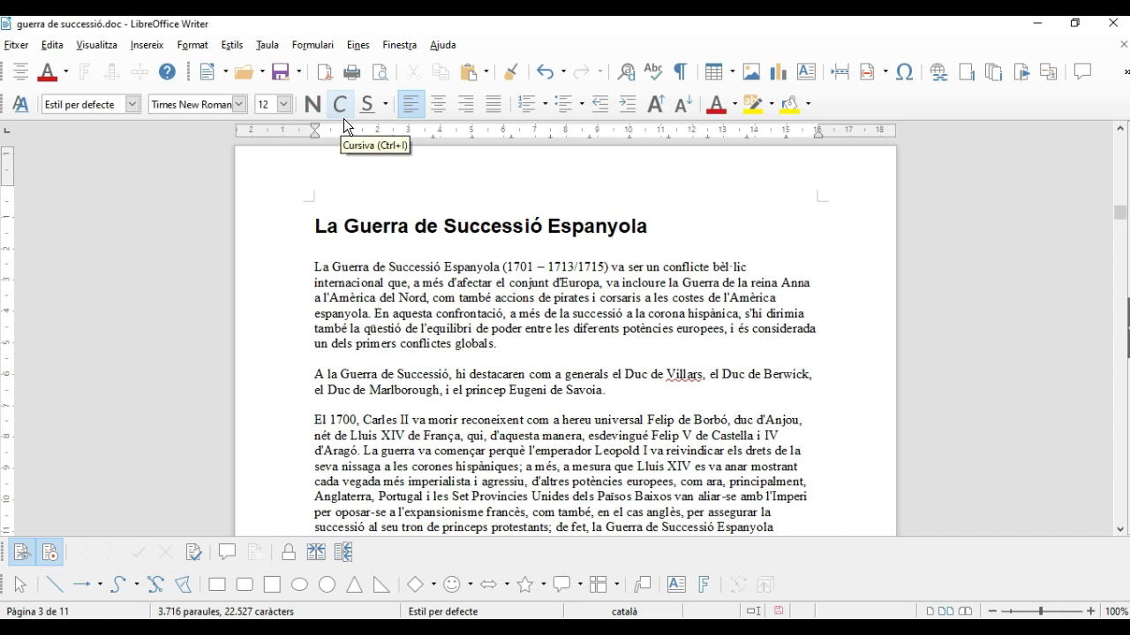
pyautogui.click(344, 125)
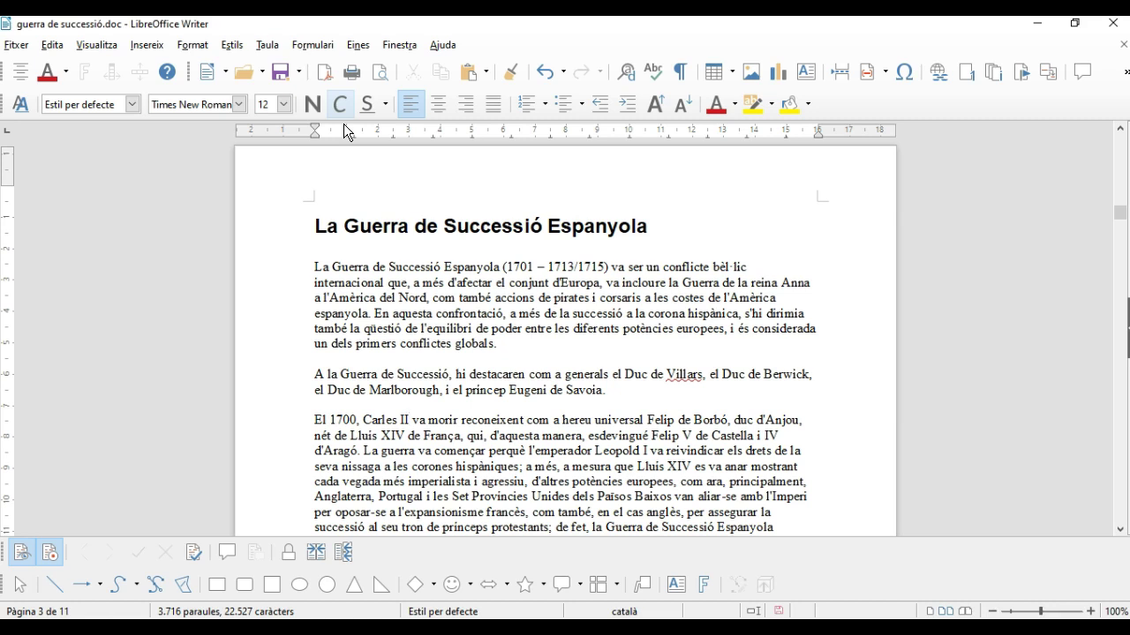
# Replace the second paragraph, starting "A la Guerra de Successió, hi destacaren", with an empty line.
pyautogui.moveTo(314, 374); pyautogui.dragTo(618, 387)
pyautogui.press('Return')
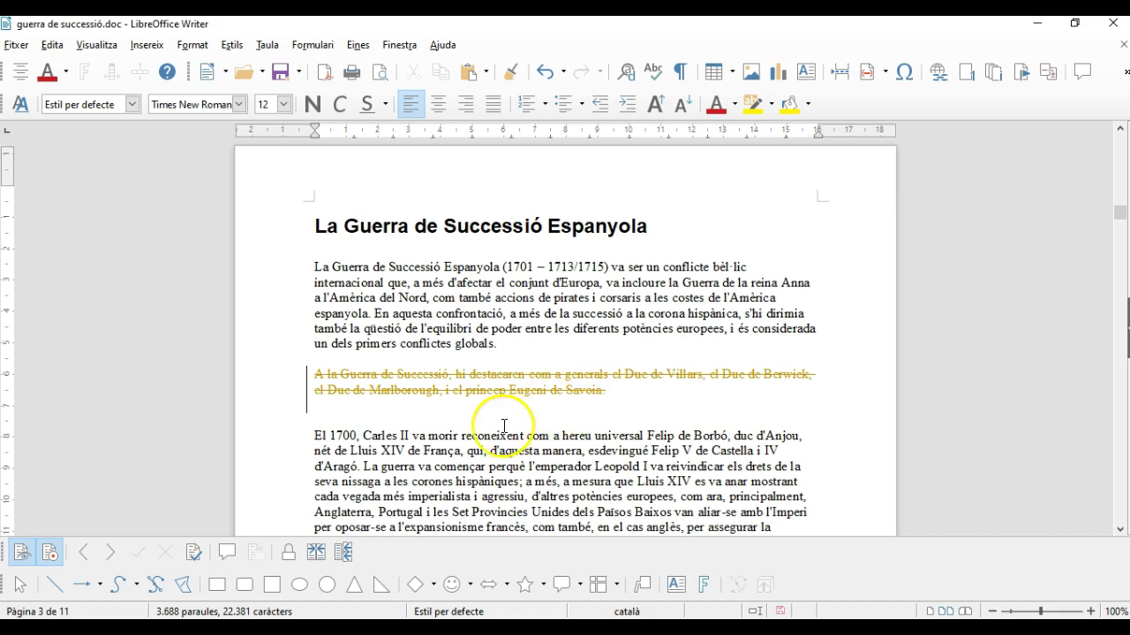
# Insert "de Castellà i d'Aragó" after "Carles II" in the paragraph starting "El 1700".
pyautogui.click(413, 438)
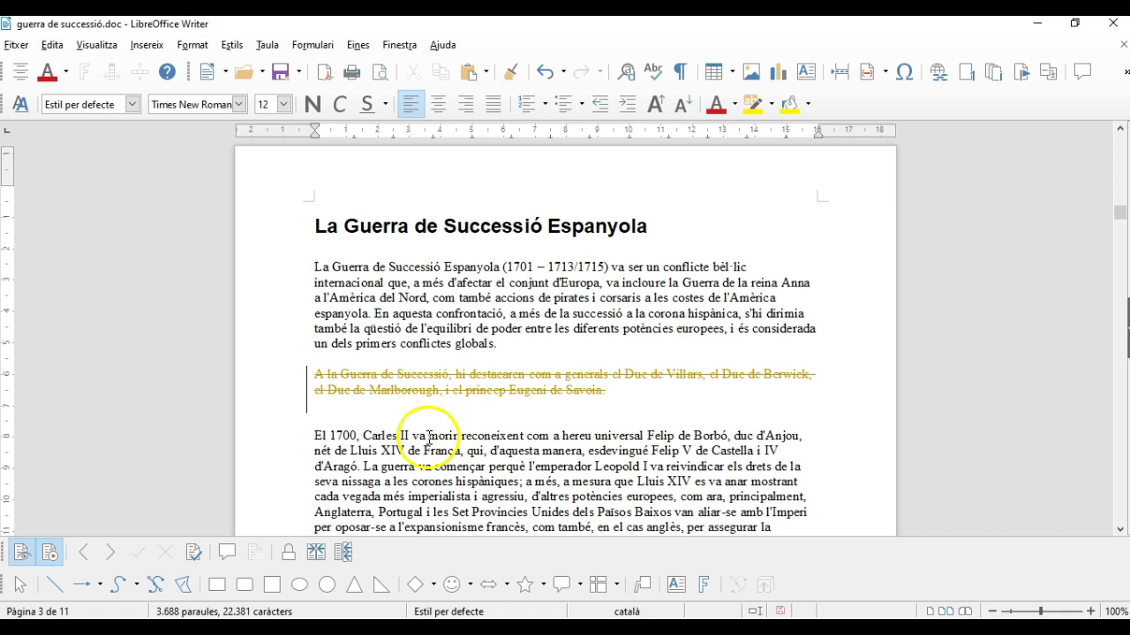
pyautogui.write('de Castel')
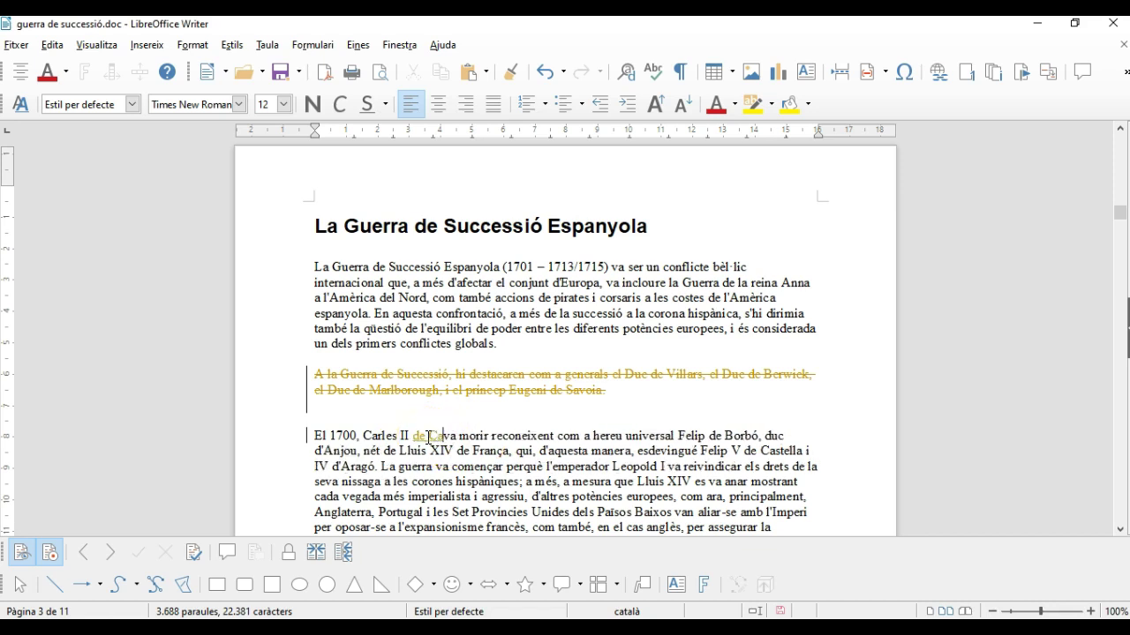
pyautogui.write("là i d'Ar")
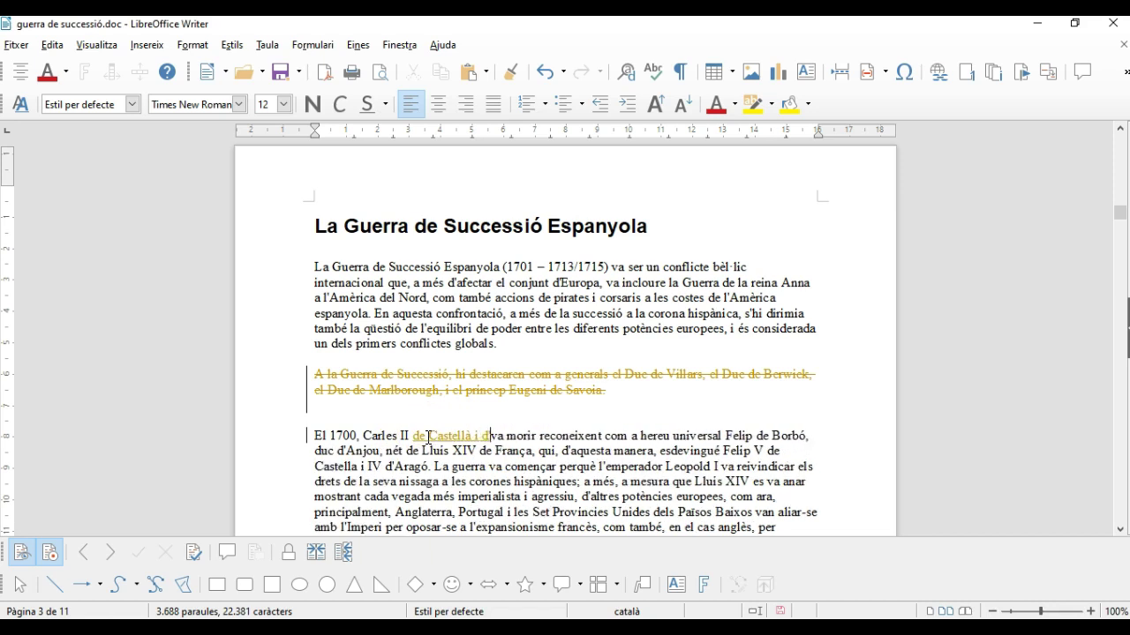
pyautogui.write('agó')
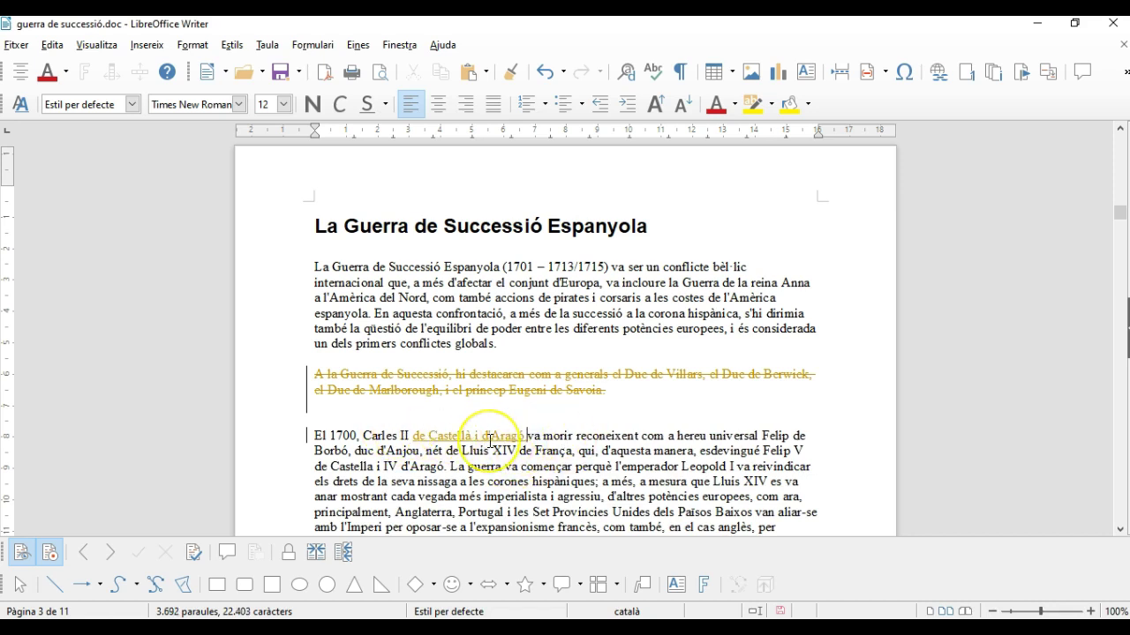
pyautogui.moveTo(490, 438)
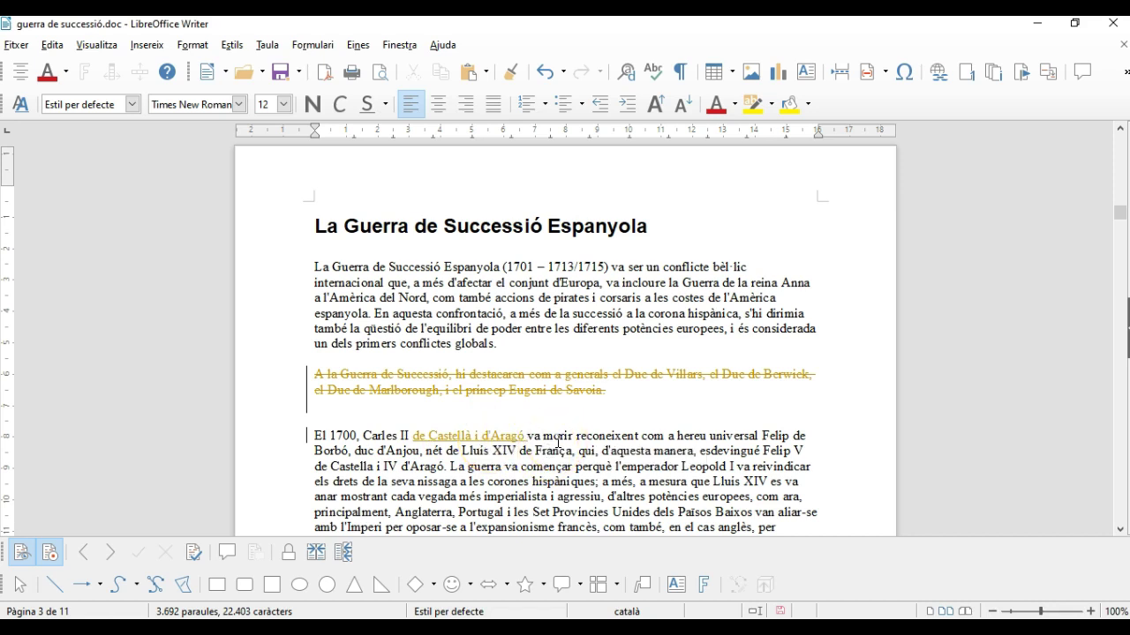
# Format the heading "La Guerra de Successió Espanyola" in italics with a dark blue font colour.
pyautogui.moveTo(653, 227); pyautogui.dragTo(309, 215)
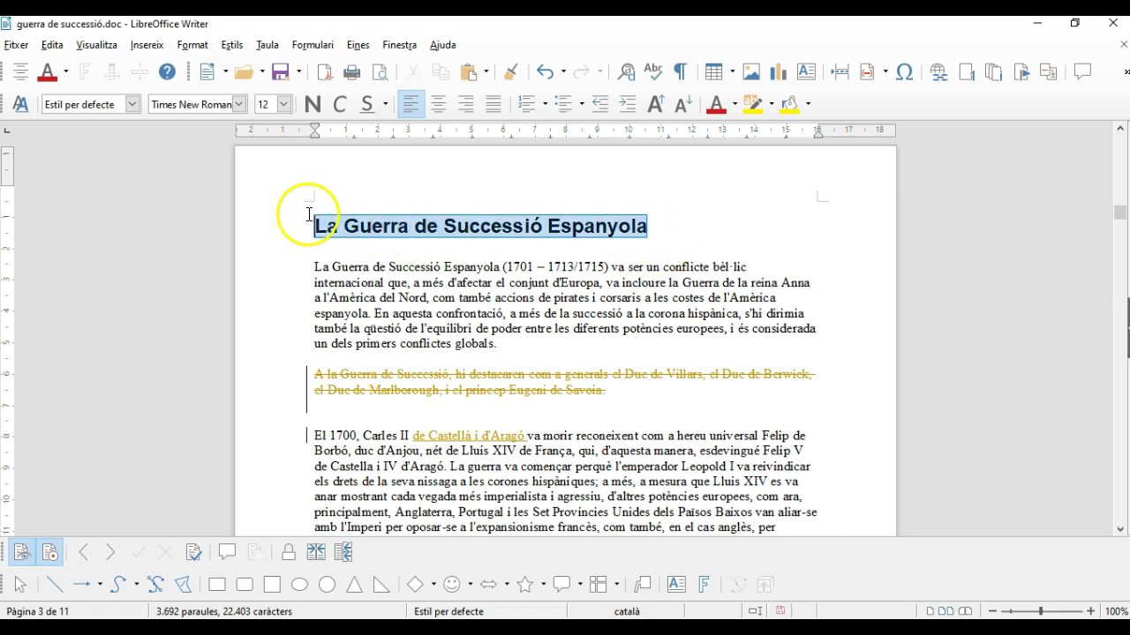
pyautogui.click(343, 105)
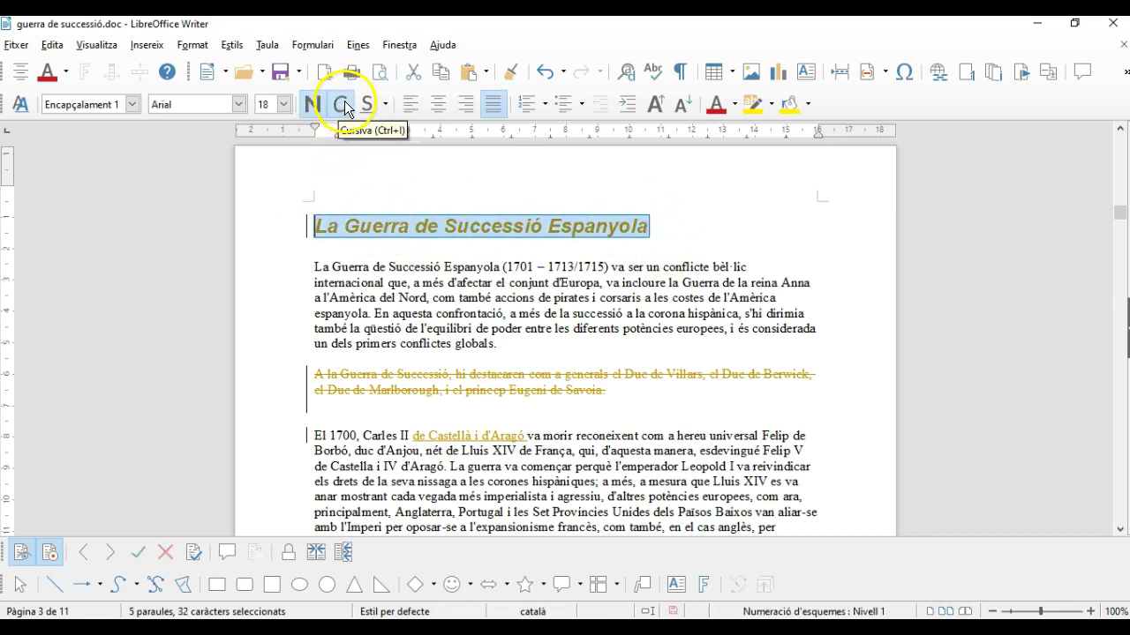
pyautogui.click(736, 105)
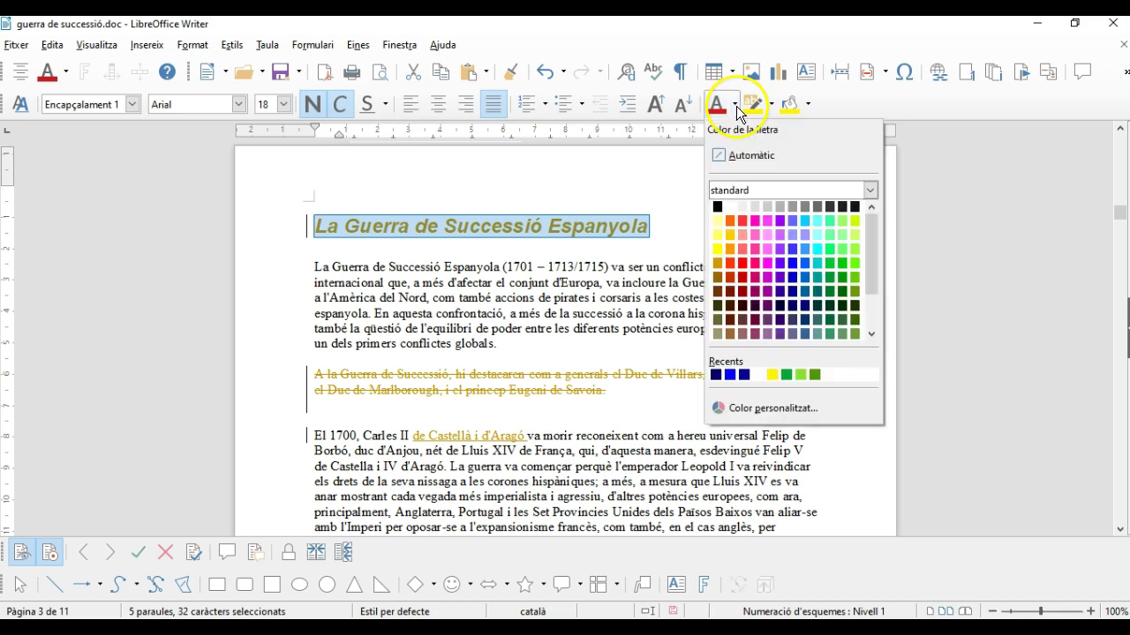
pyautogui.click(793, 292)
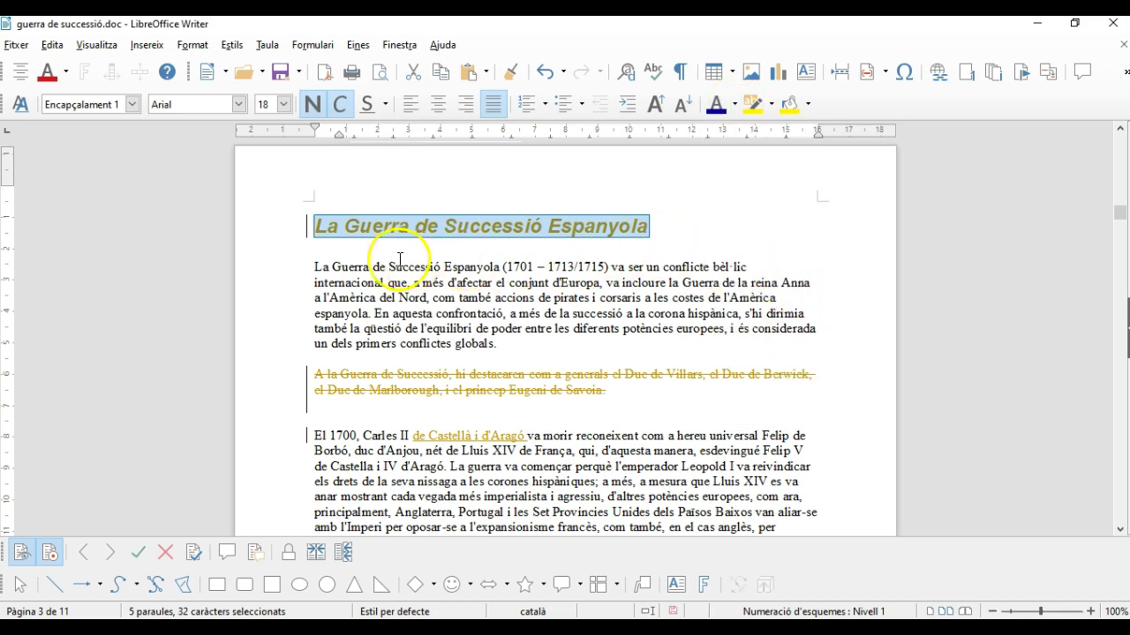
pyautogui.click(455, 266)
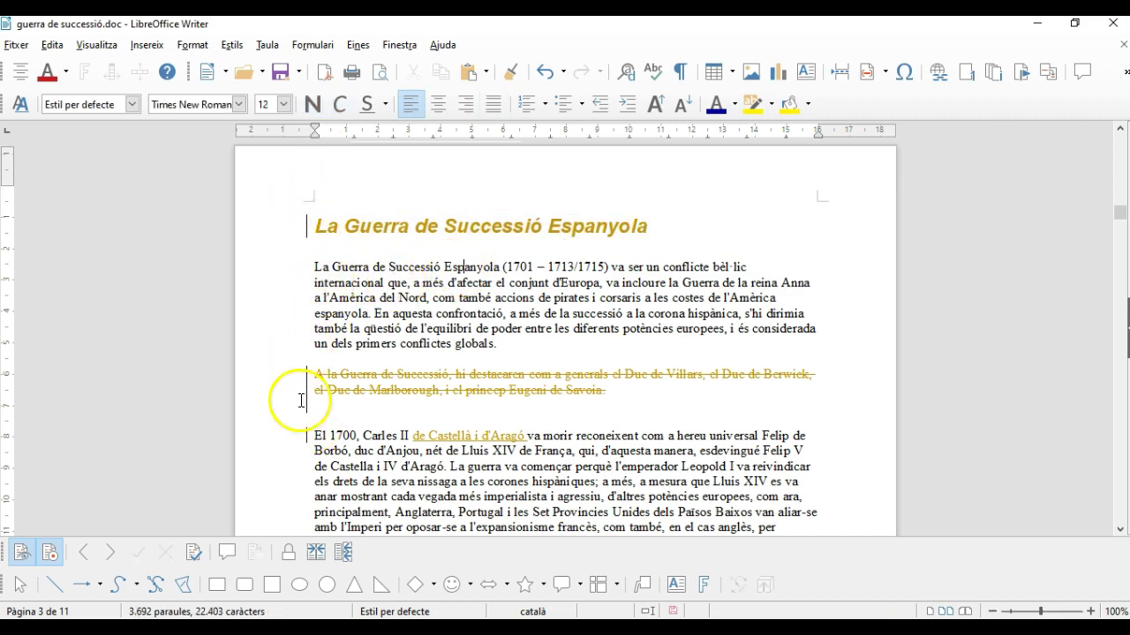
pyautogui.click(307, 450)
pyautogui.click(300, 426)
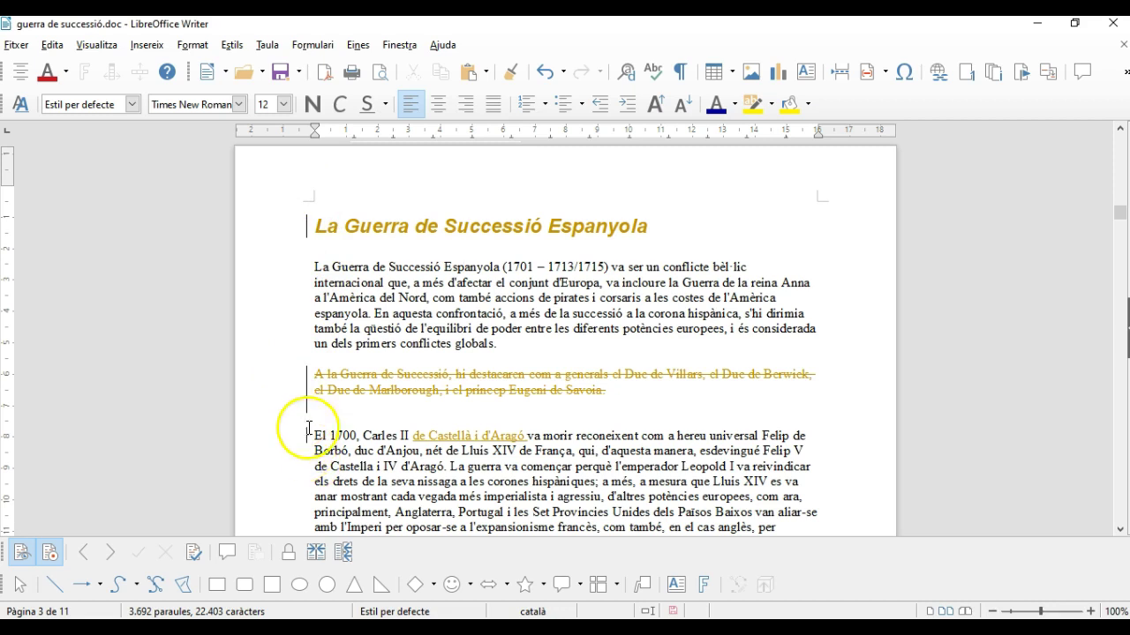
pyautogui.click(282, 422)
pyautogui.click(781, 459)
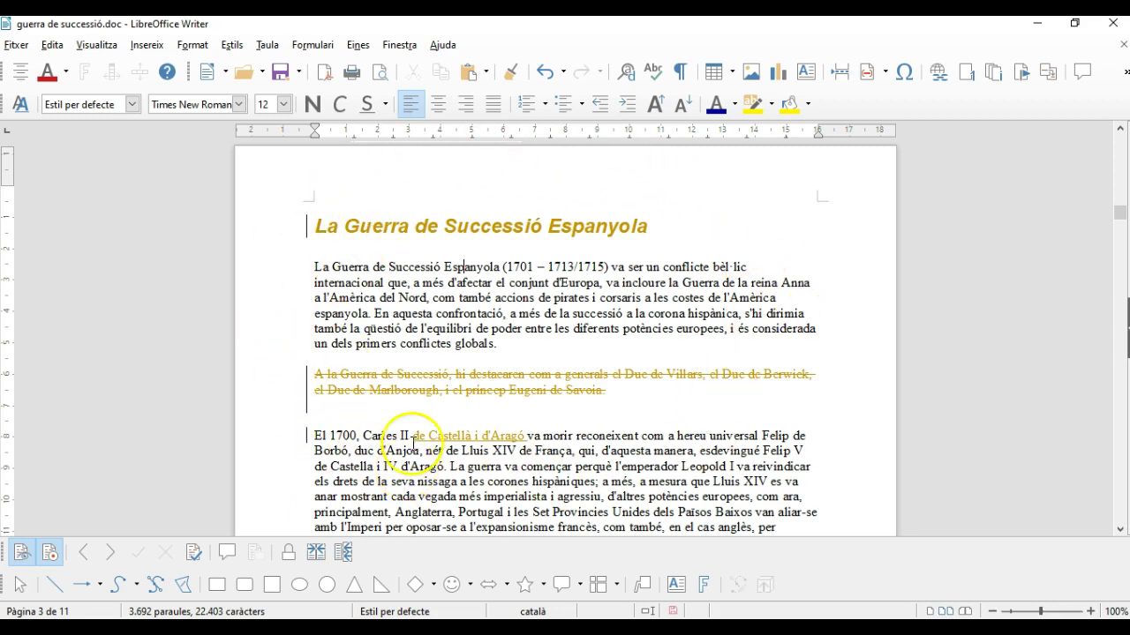
# Review the Writer options for how insertions, deletions, changed attributes and changed lines are displayed, and accept the dialog.
pyautogui.click(357, 46)
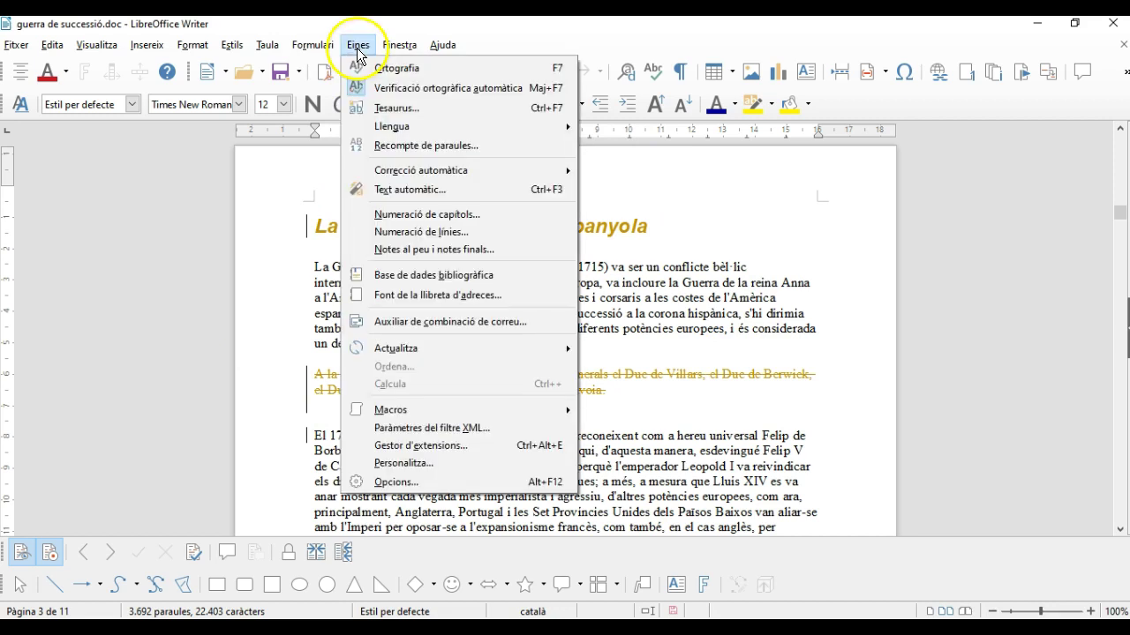
pyautogui.click(393, 482)
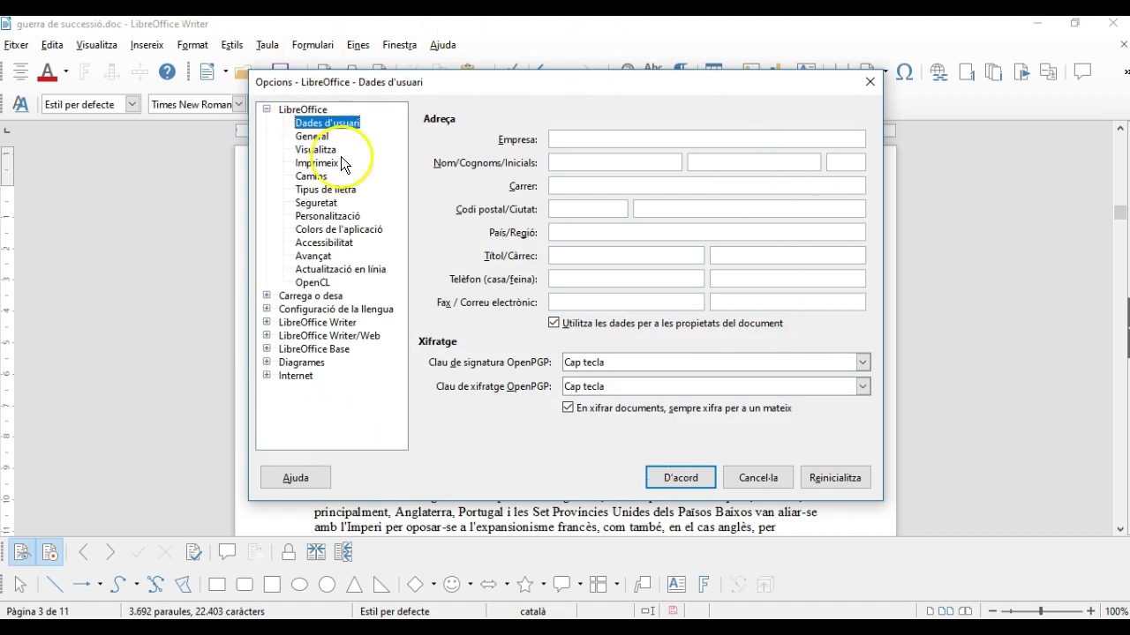
pyautogui.click(267, 323)
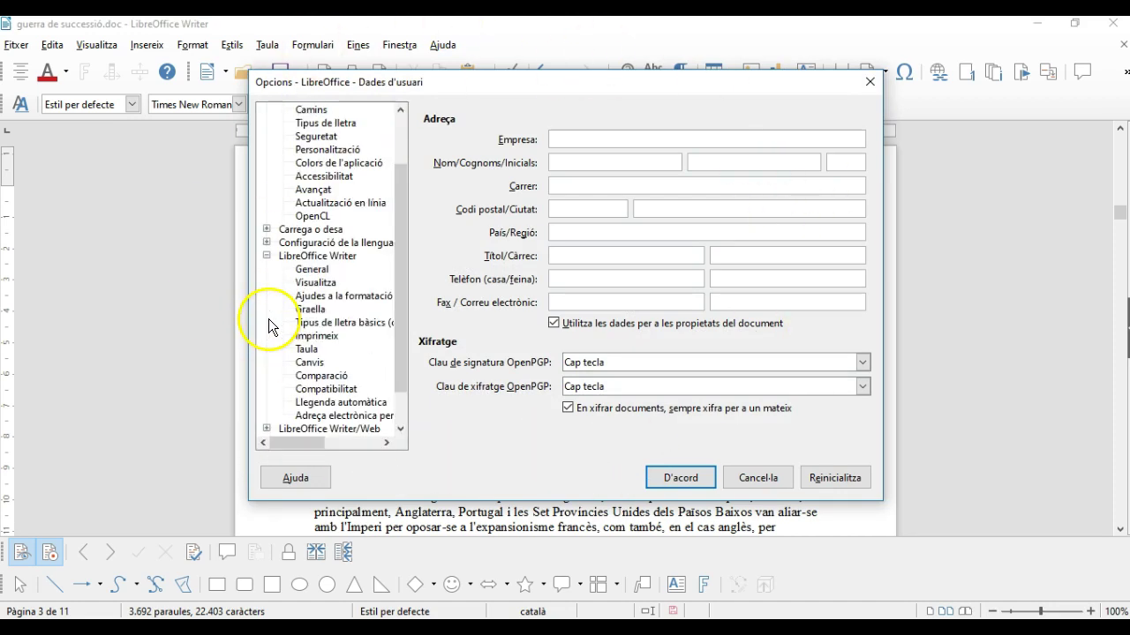
pyautogui.click(310, 362)
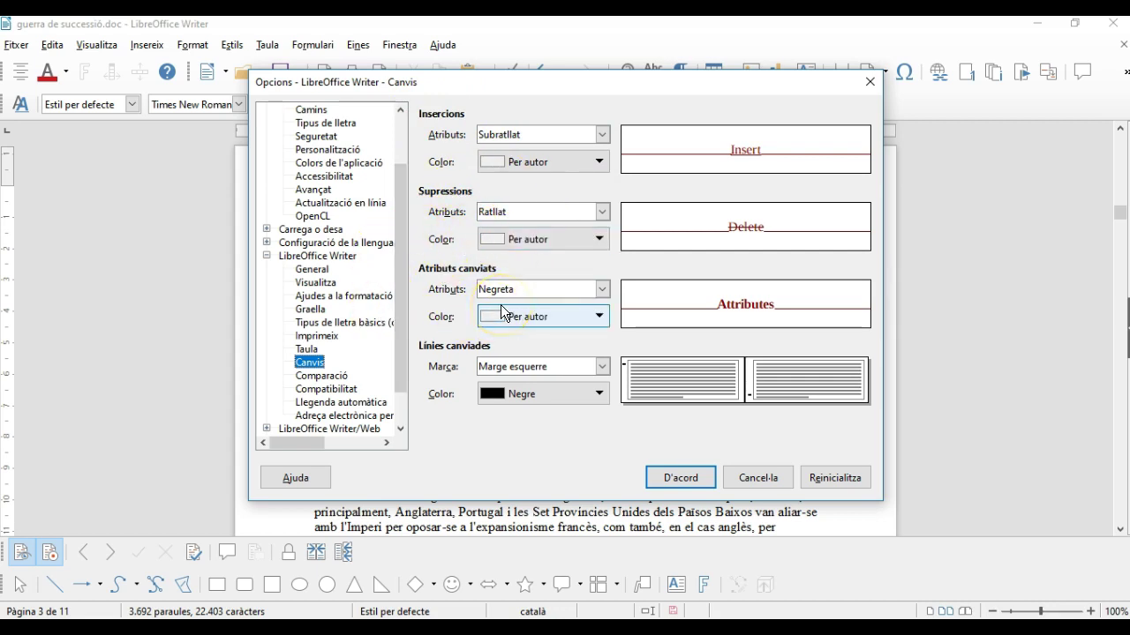
pyautogui.click(683, 482)
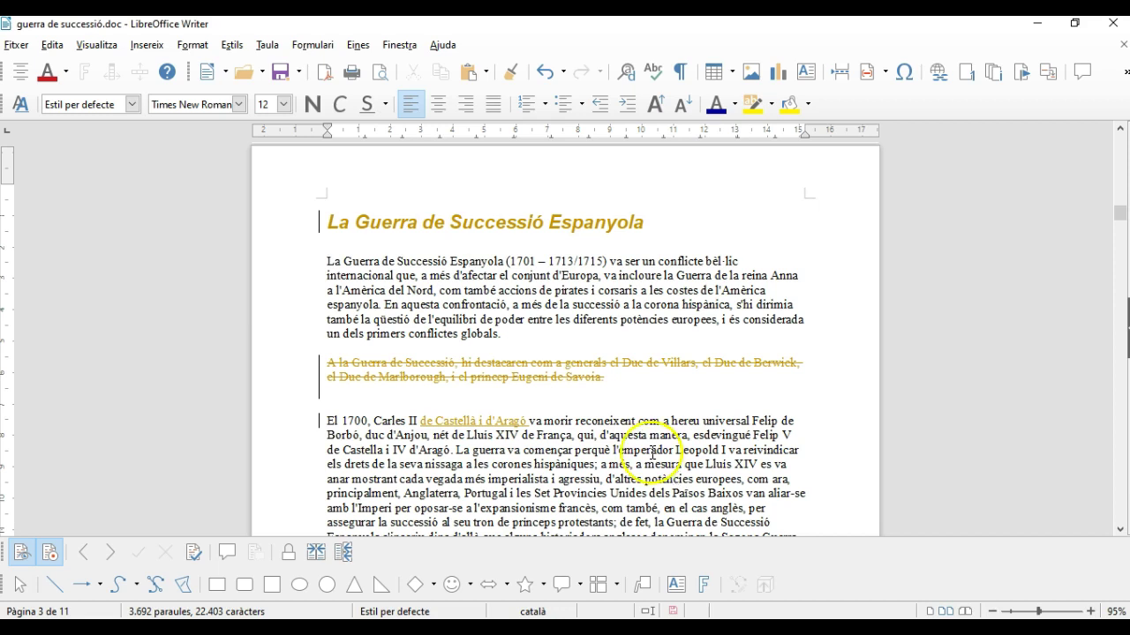
# Go to the next tracked change in the document and return to the previous one at the heading.
pyautogui.click(52, 46)
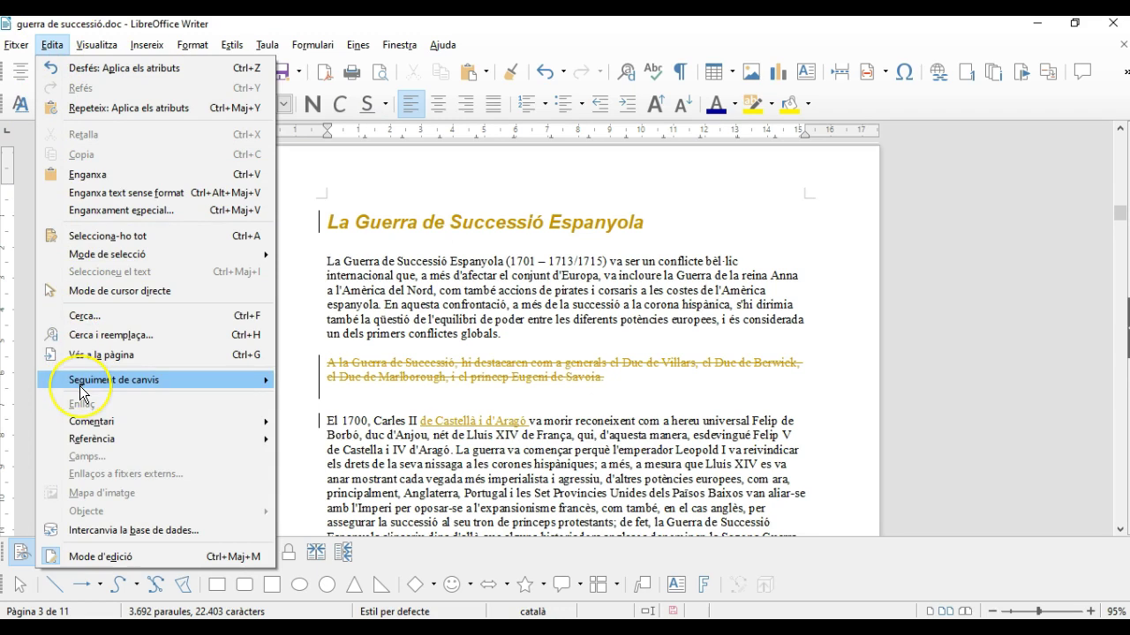
pyautogui.moveTo(80, 393)
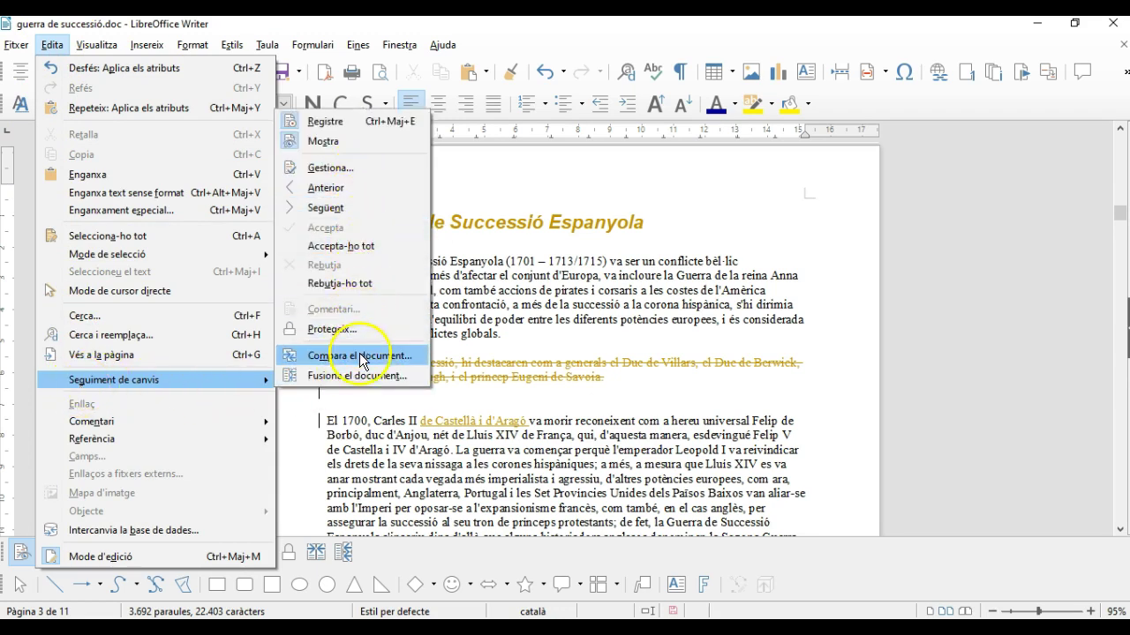
pyautogui.click(334, 213)
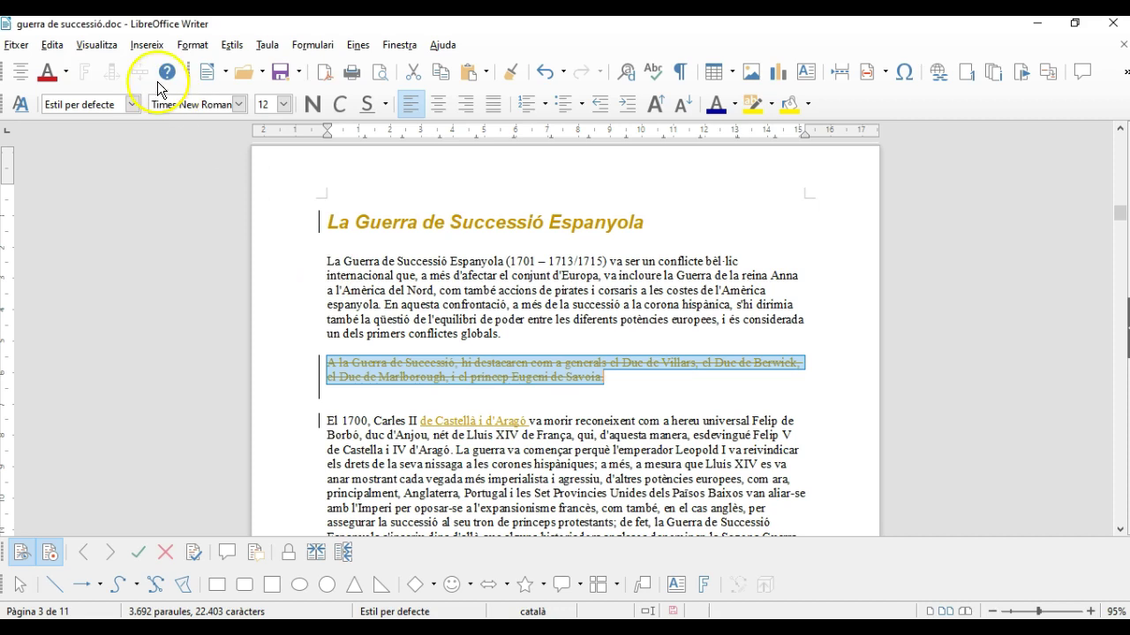
pyautogui.click(52, 45)
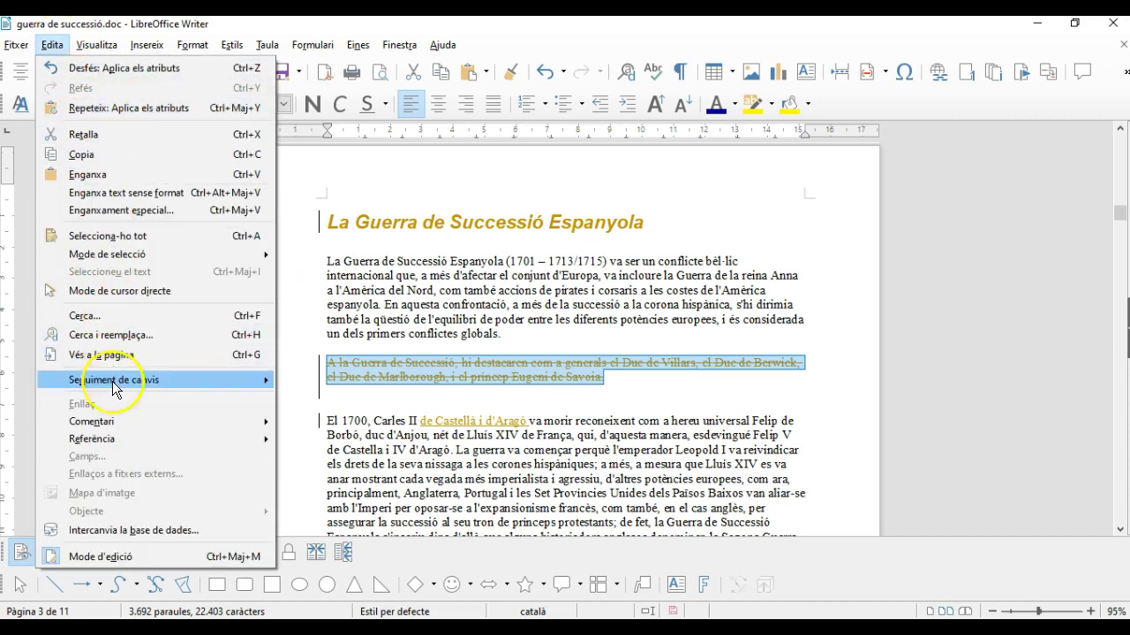
pyautogui.moveTo(136, 388)
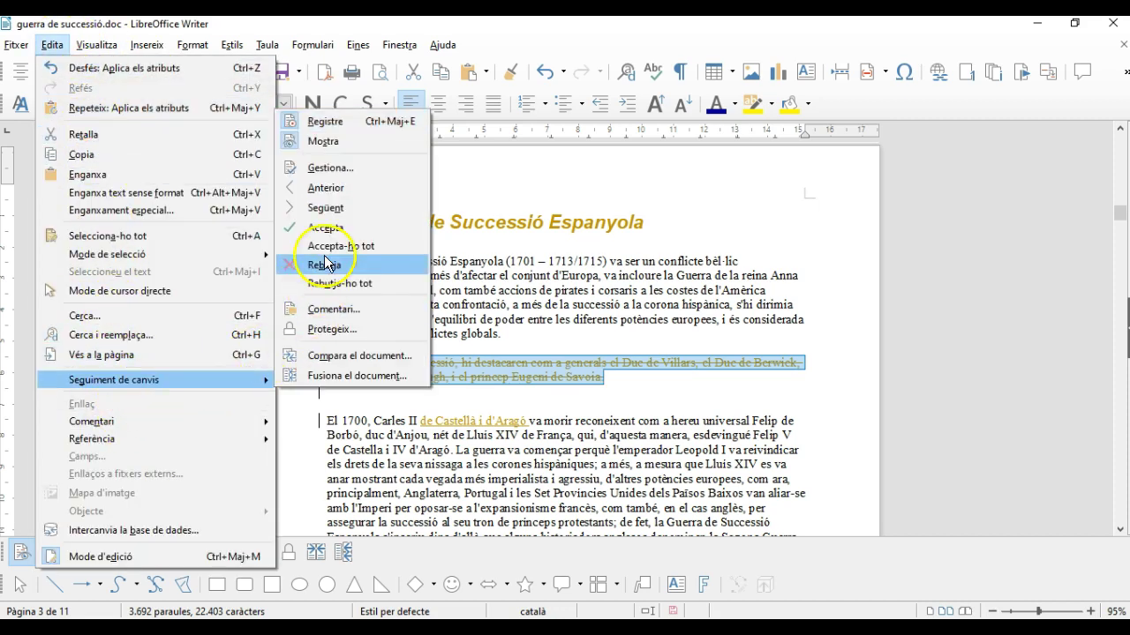
pyautogui.click(326, 188)
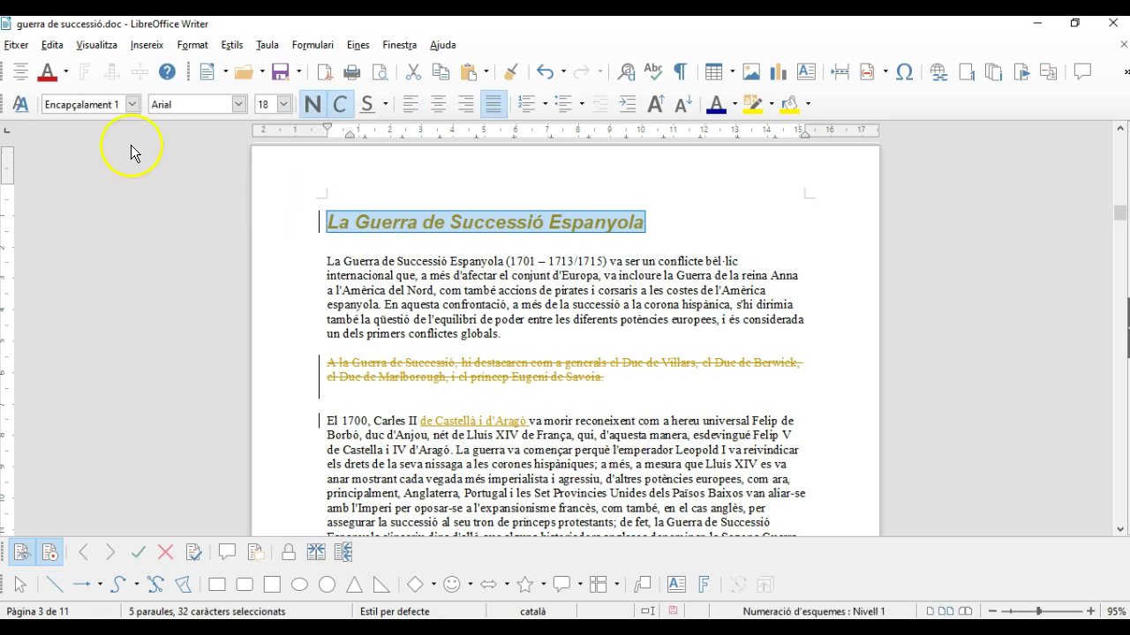
# Try rejecting all tracked changes in the document at once.
pyautogui.click(52, 44)
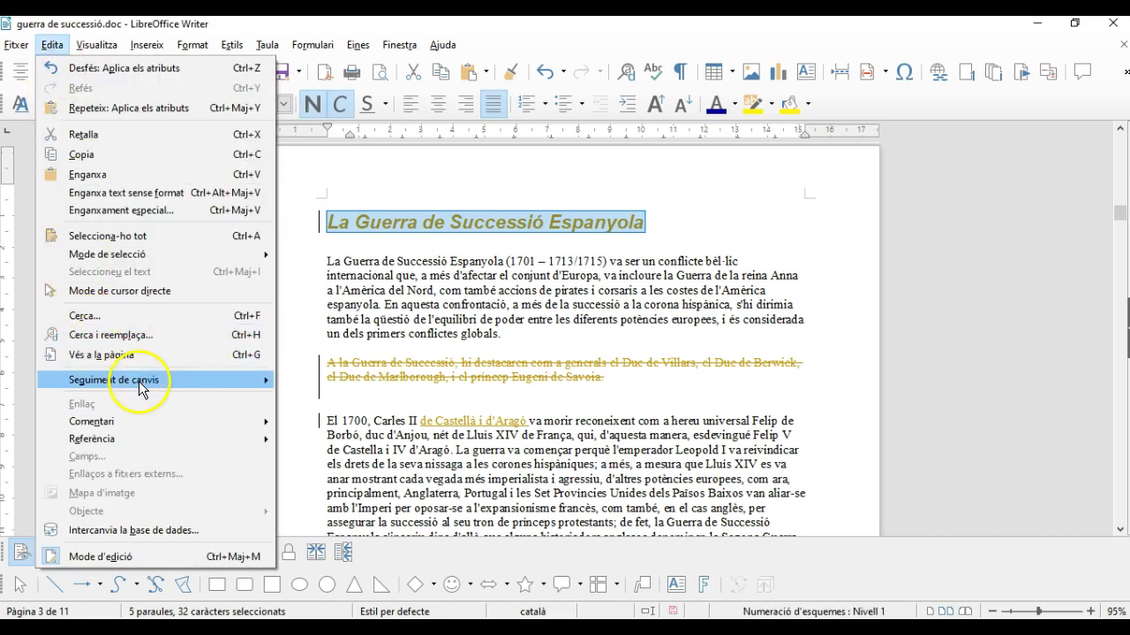
pyautogui.moveTo(133, 380)
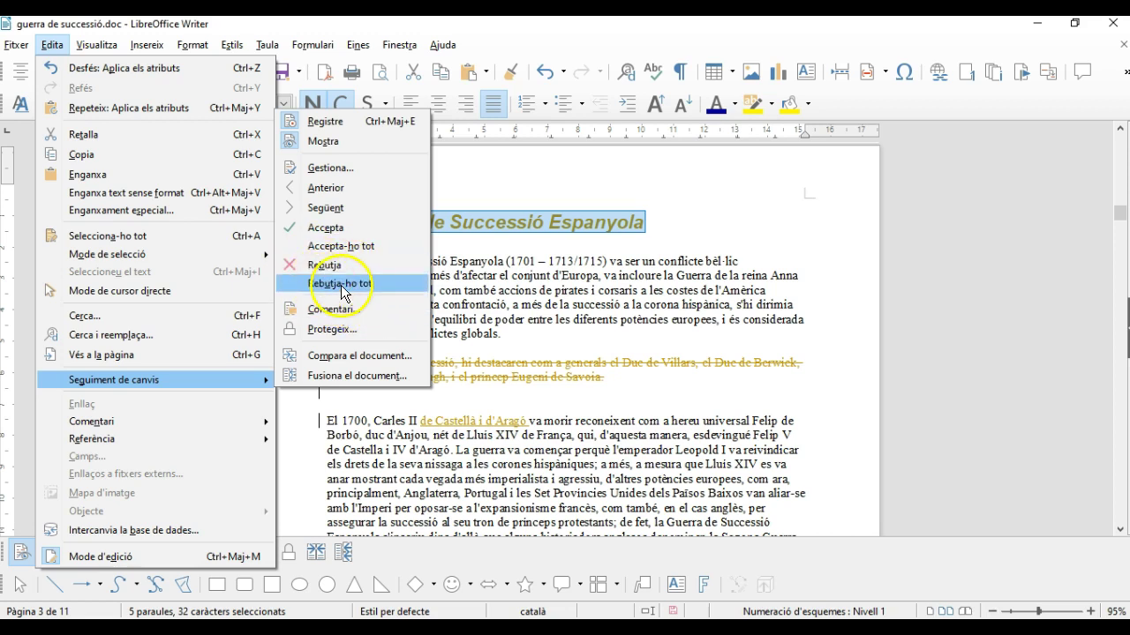
pyautogui.click(341, 284)
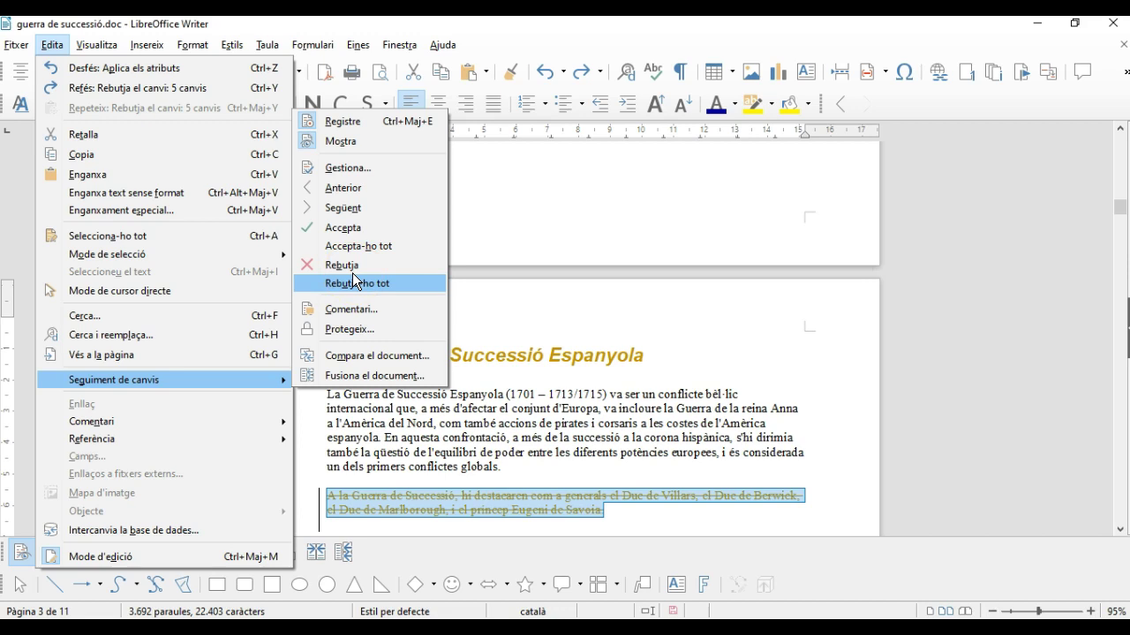
# Open the tracked changes manager and locate the fourth, fifth and first listed changes in the document.
pyautogui.click(345, 166)
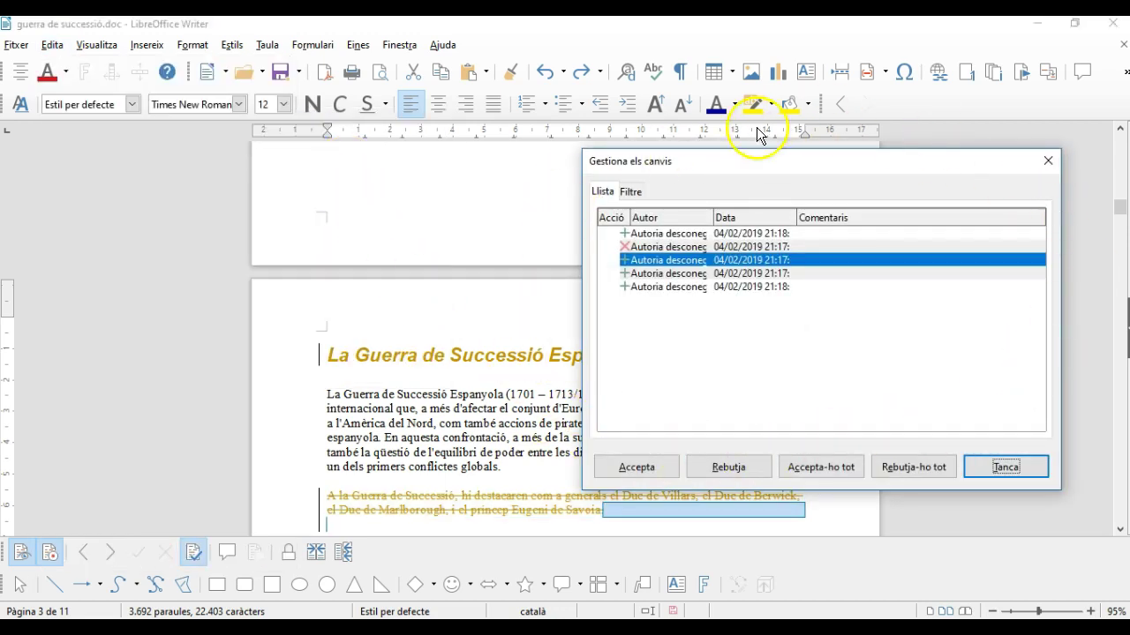
pyautogui.click(669, 273)
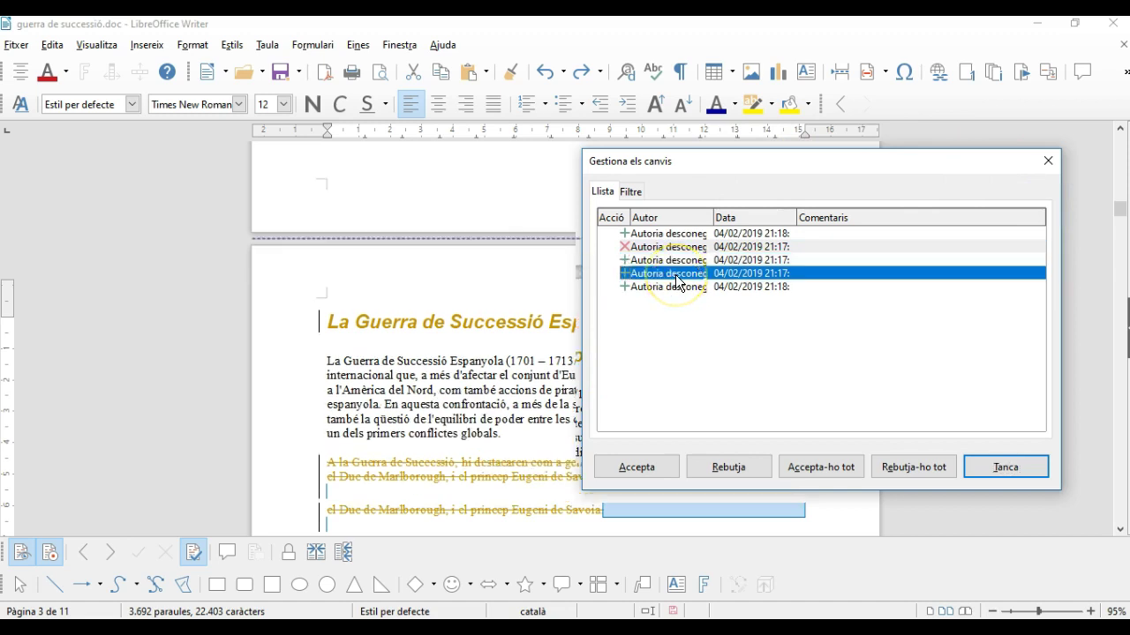
pyautogui.click(669, 287)
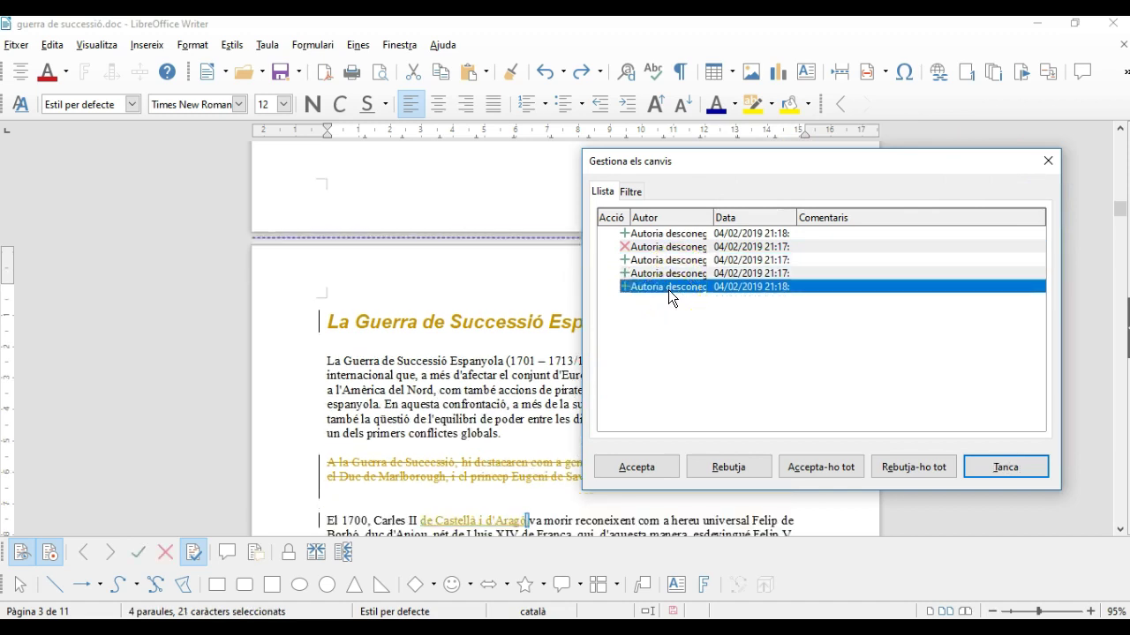
pyautogui.click(676, 235)
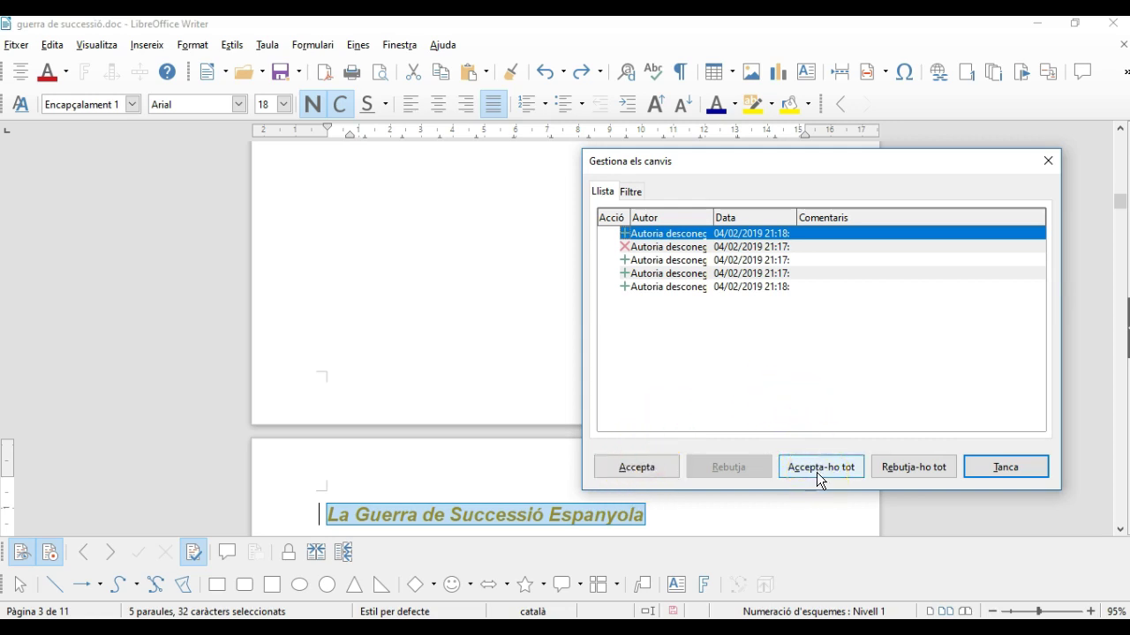
# Locate the second and third listed changes in the document from the tracked changes manager.
pyautogui.click(813, 448)
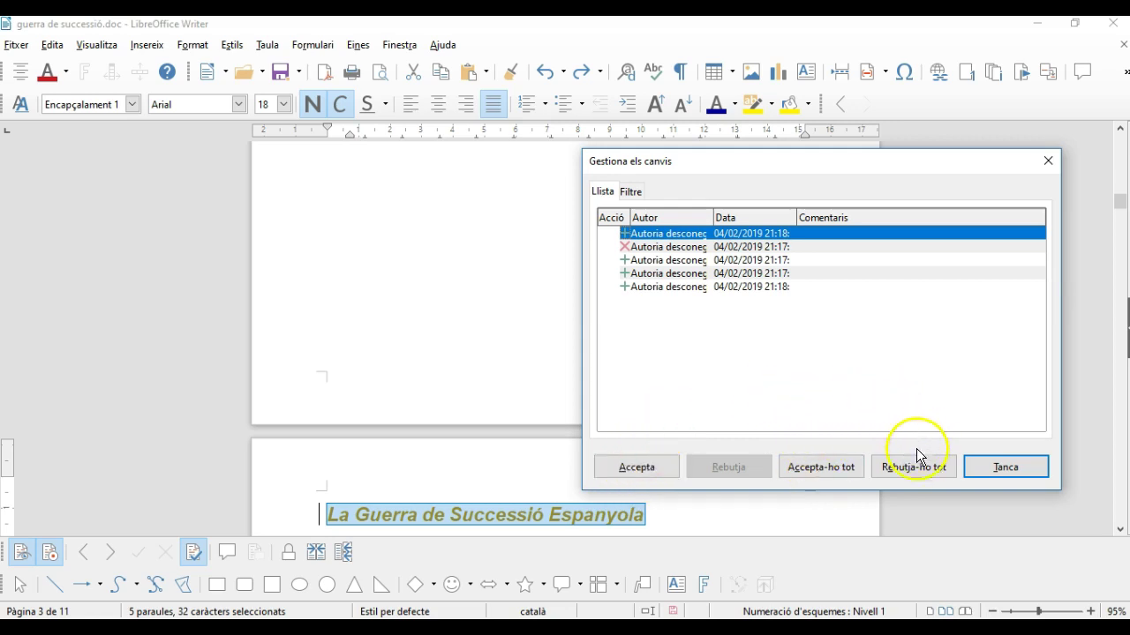
pyautogui.click(710, 247)
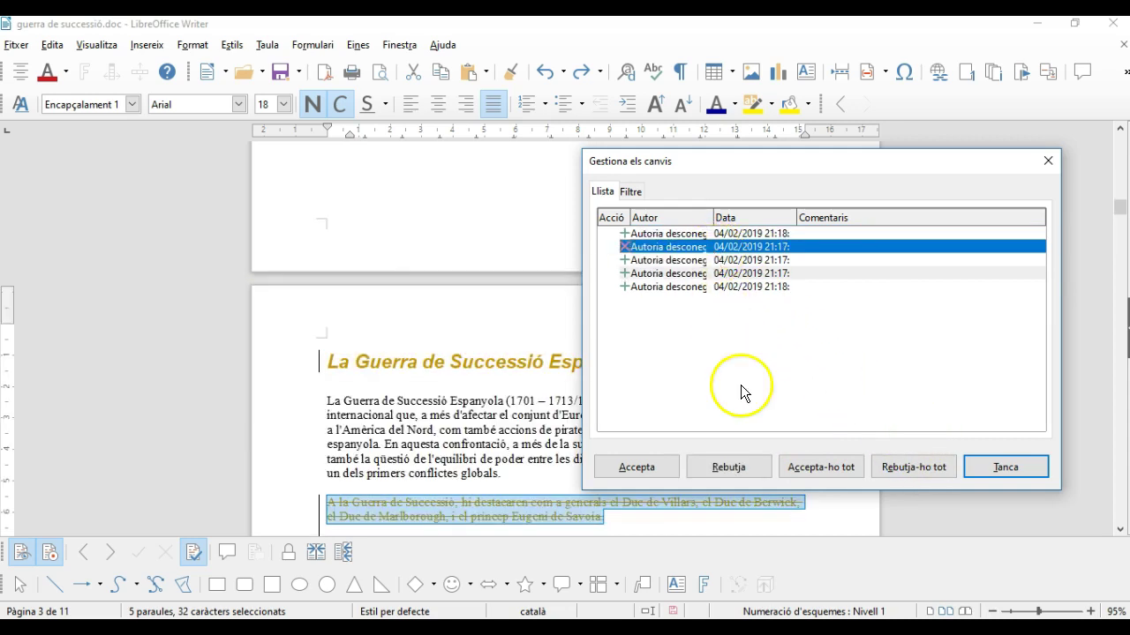
pyautogui.click(668, 261)
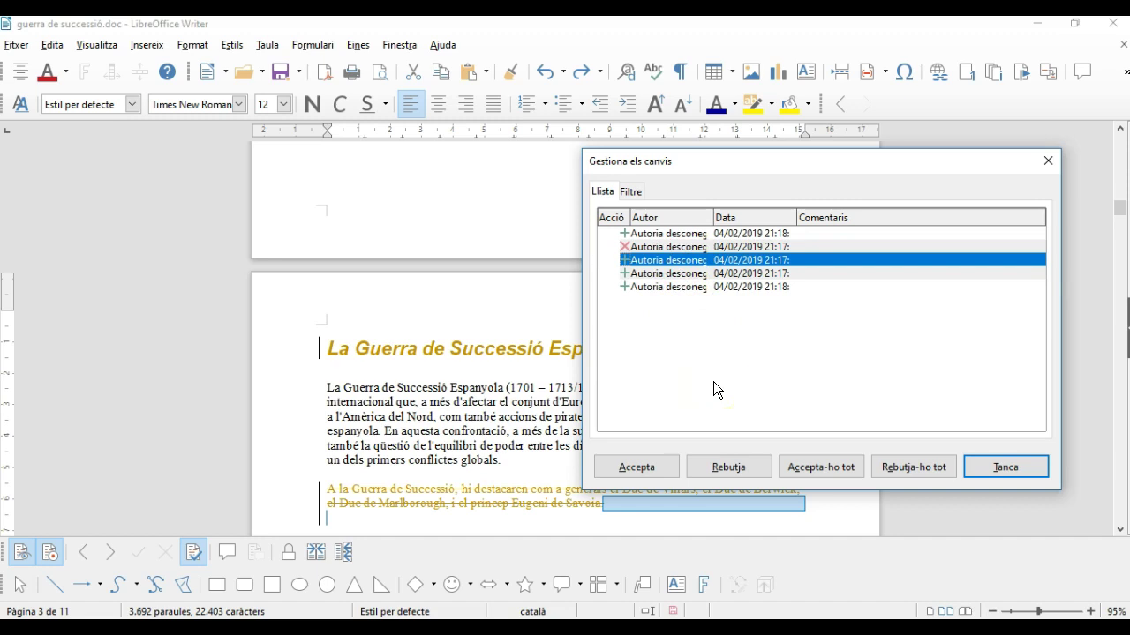
# Accept the first listed change at the heading, reject the inserted text after "Carles II", and close the tracked changes manager.
pyautogui.click(668, 233)
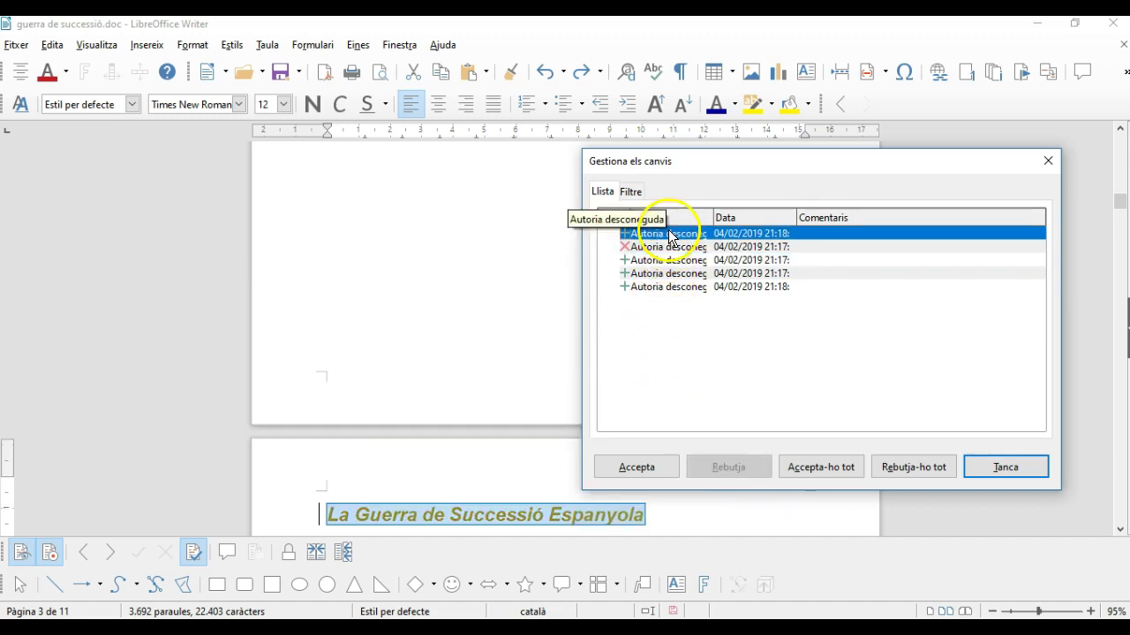
pyautogui.click(639, 463)
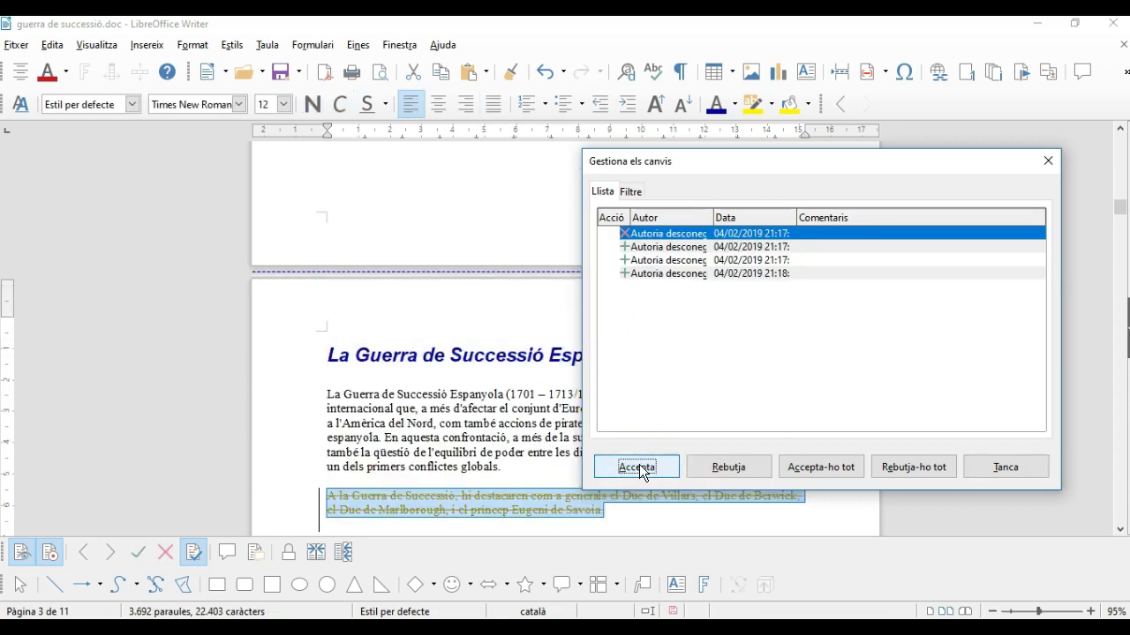
pyautogui.click(651, 261)
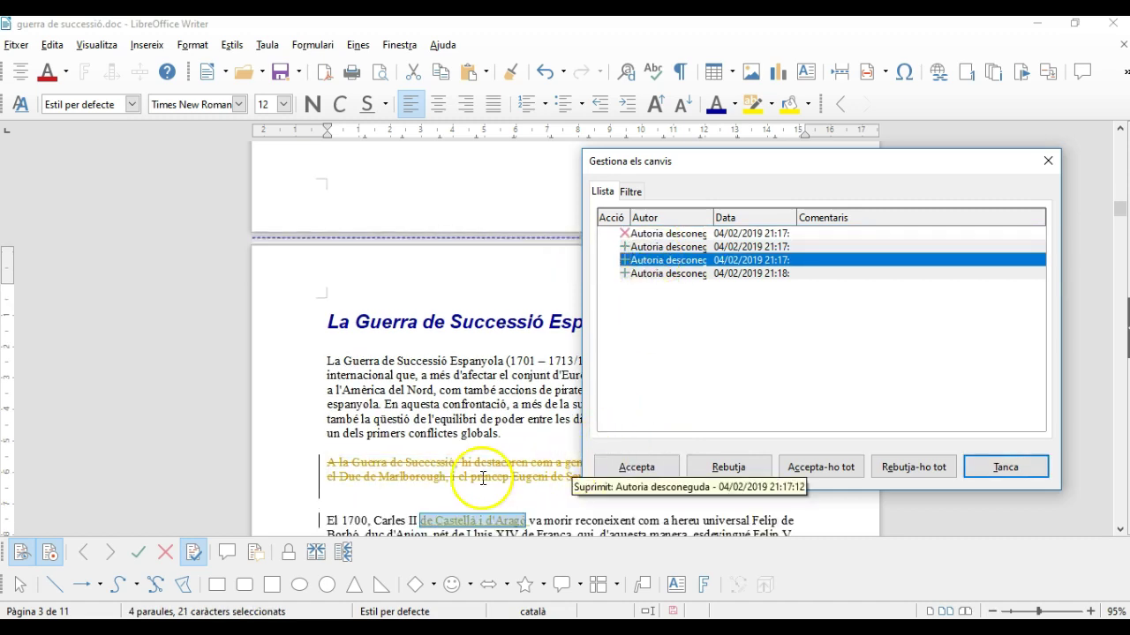
pyautogui.click(736, 468)
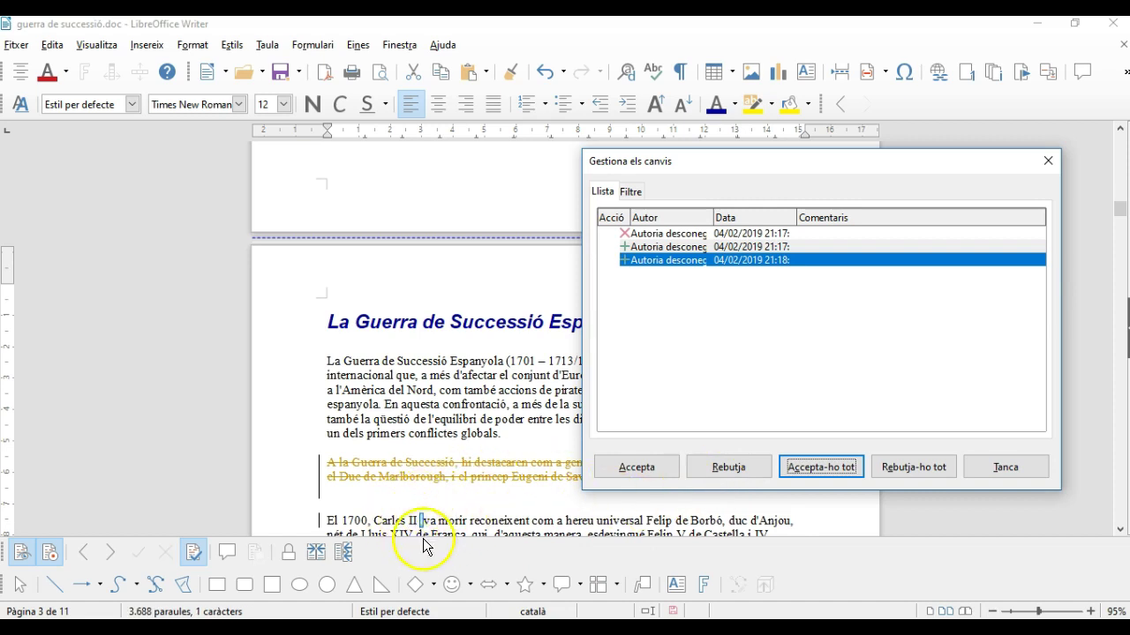
pyautogui.click(576, 370)
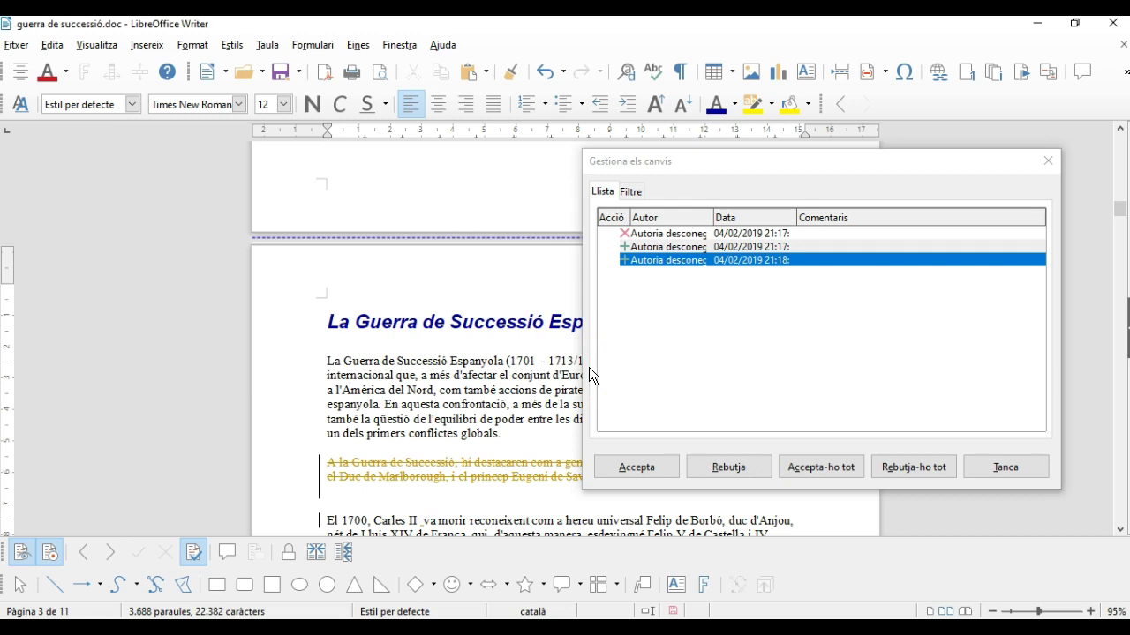
pyautogui.click(995, 463)
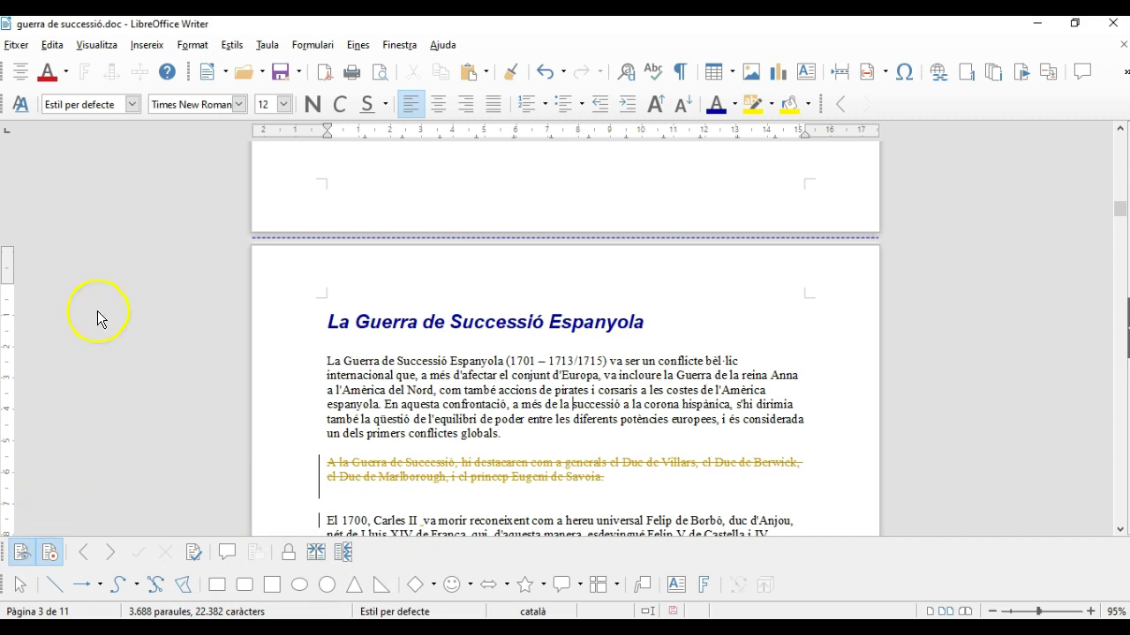
# Hide the Track Changes toolbar and display it again.
pyautogui.click(95, 45)
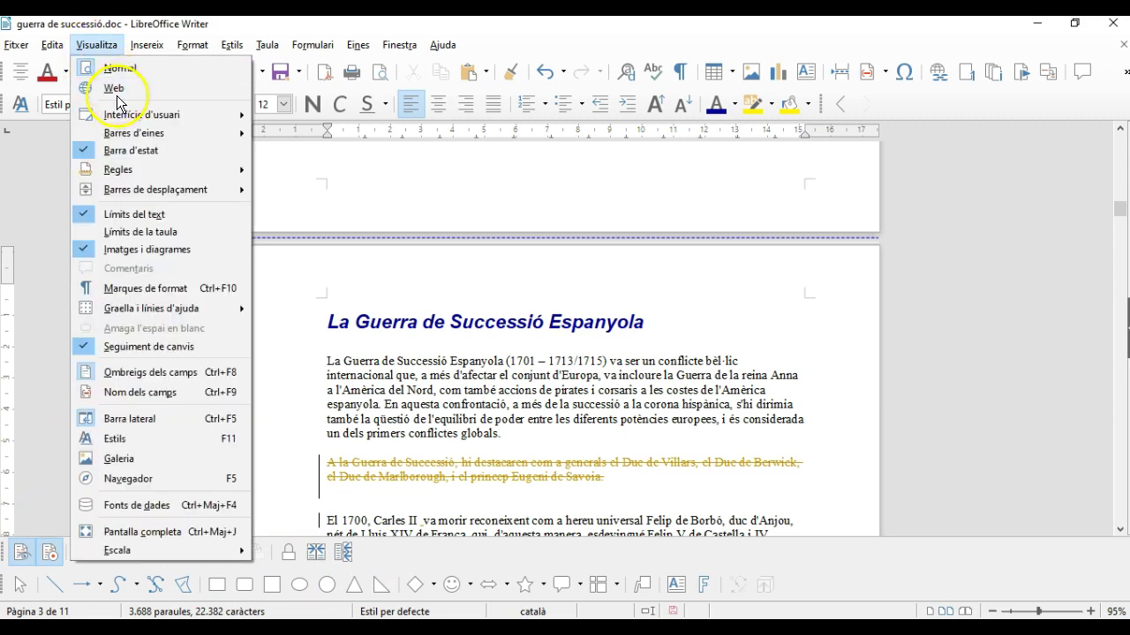
pyautogui.moveTo(128, 135)
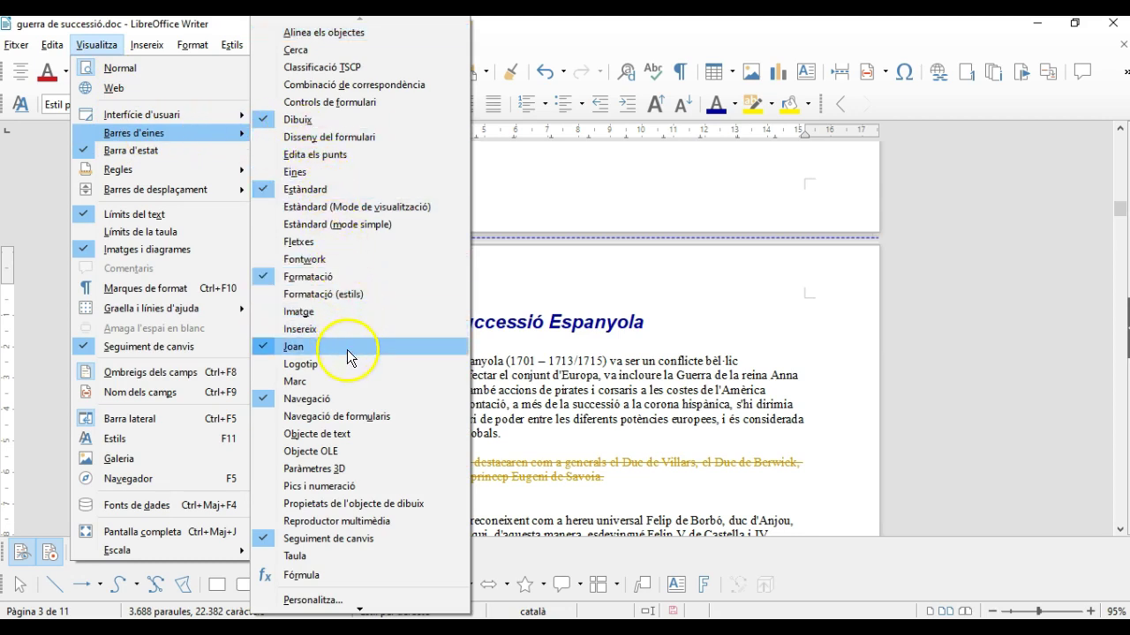
pyautogui.click(319, 541)
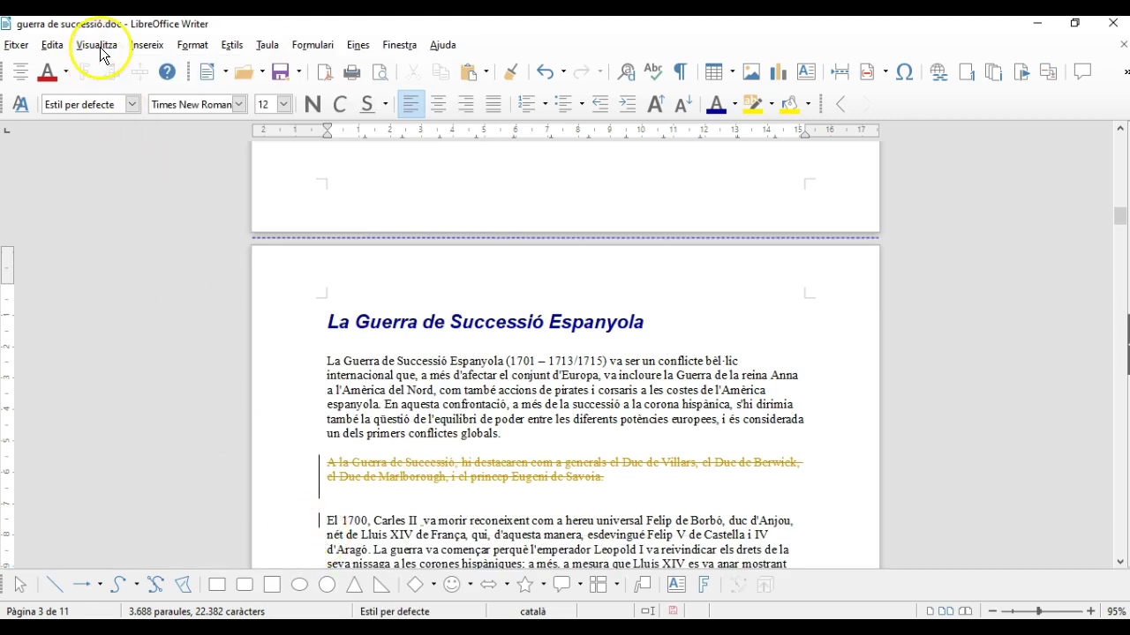
pyautogui.click(98, 46)
pyautogui.moveTo(132, 132)
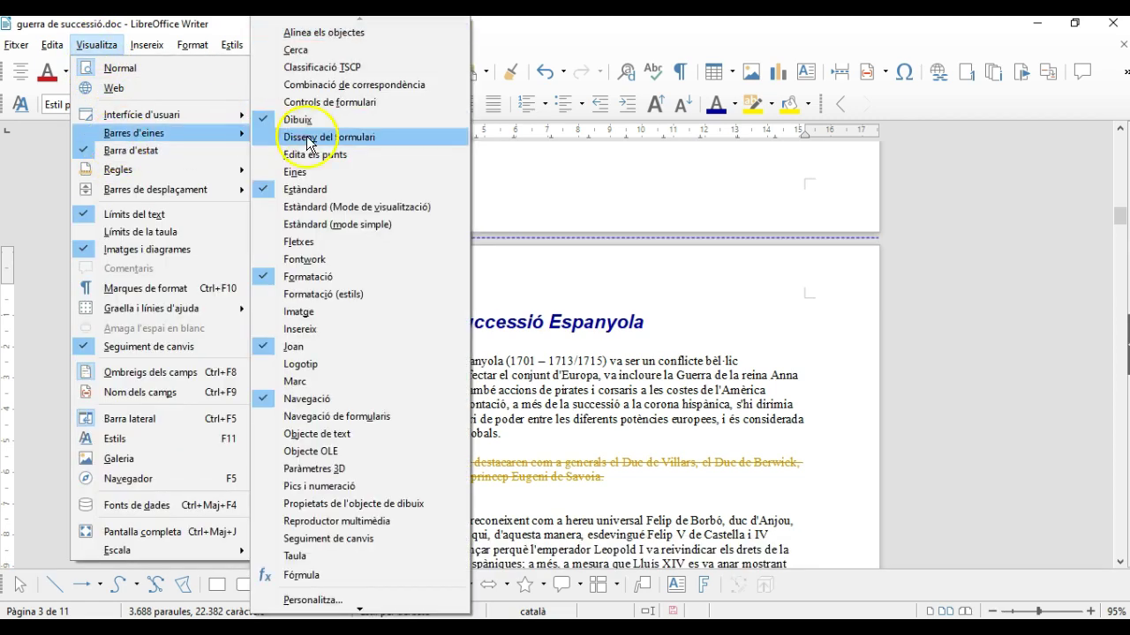
pyautogui.click(335, 540)
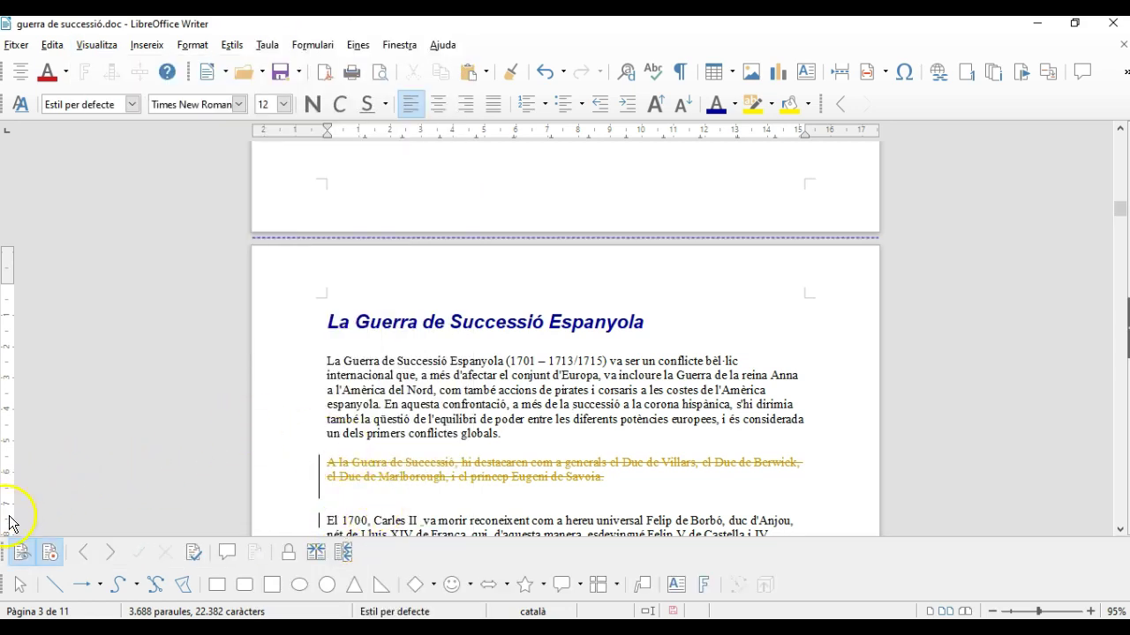
# Step forward through the tracked changes to the one after "Carles II", and open and close the tracked changes manager.
pyautogui.click(108, 557)
pyautogui.click(108, 557)
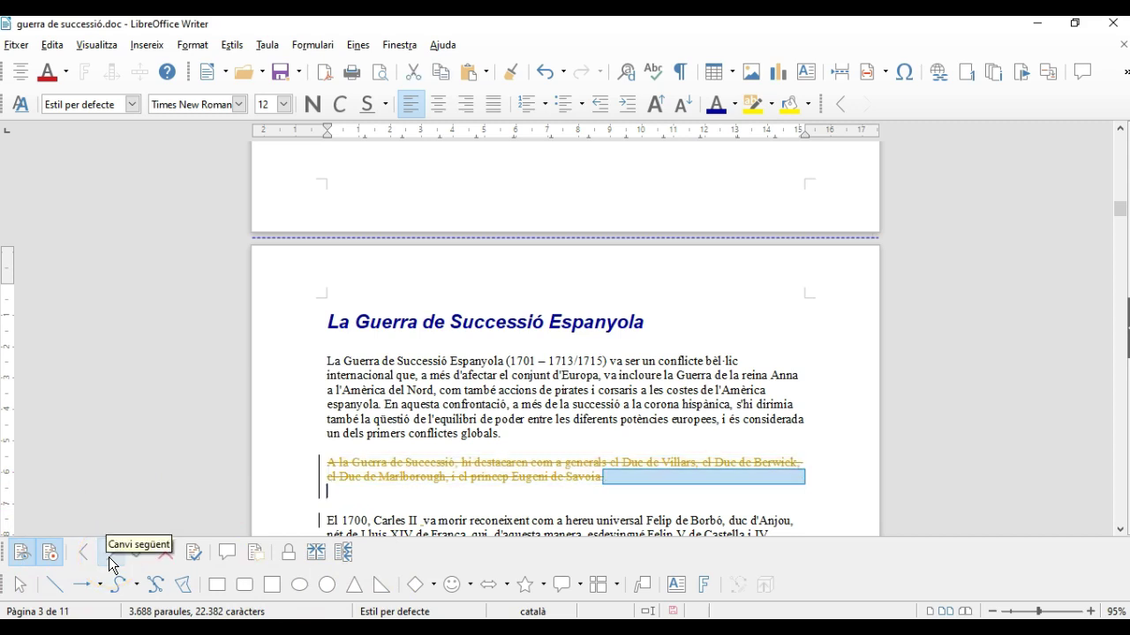
pyautogui.click(108, 557)
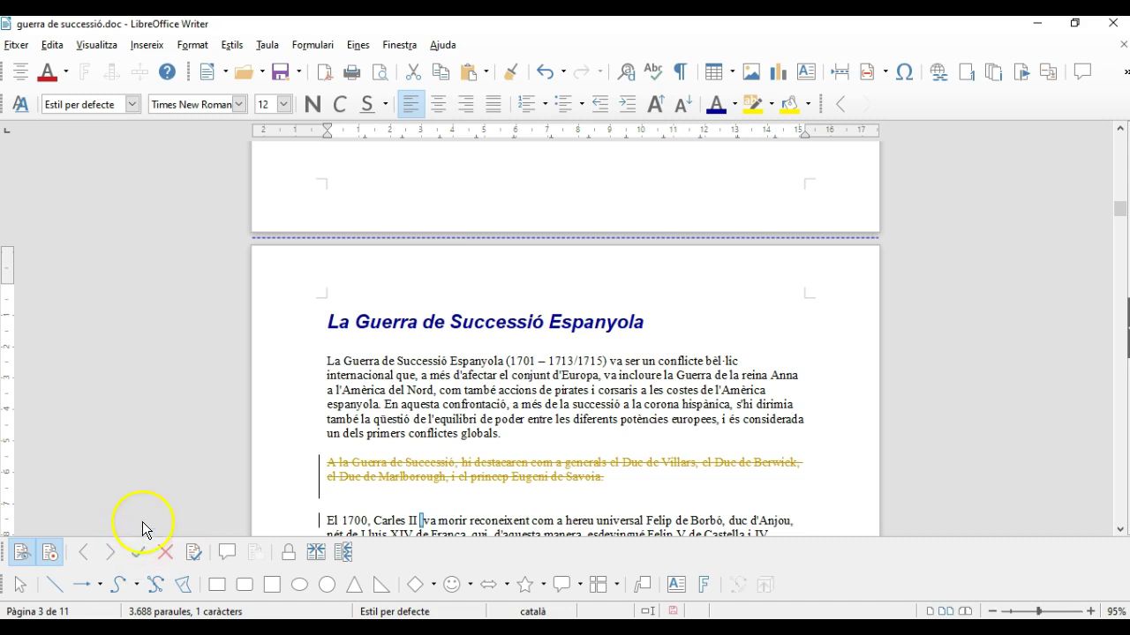
pyautogui.click(164, 550)
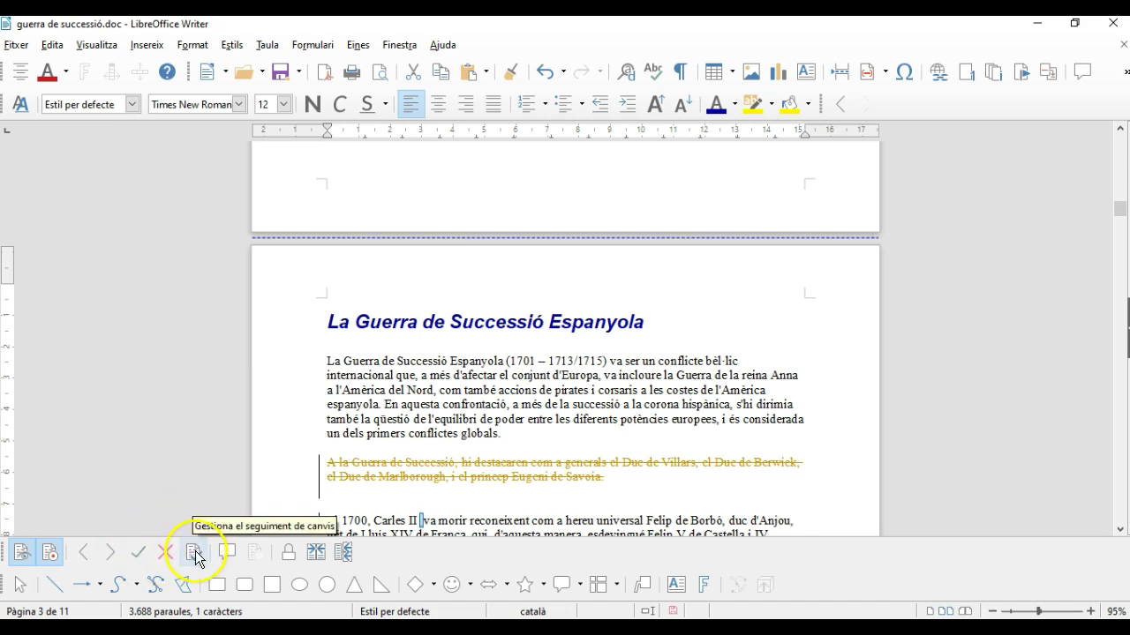
pyautogui.click(195, 551)
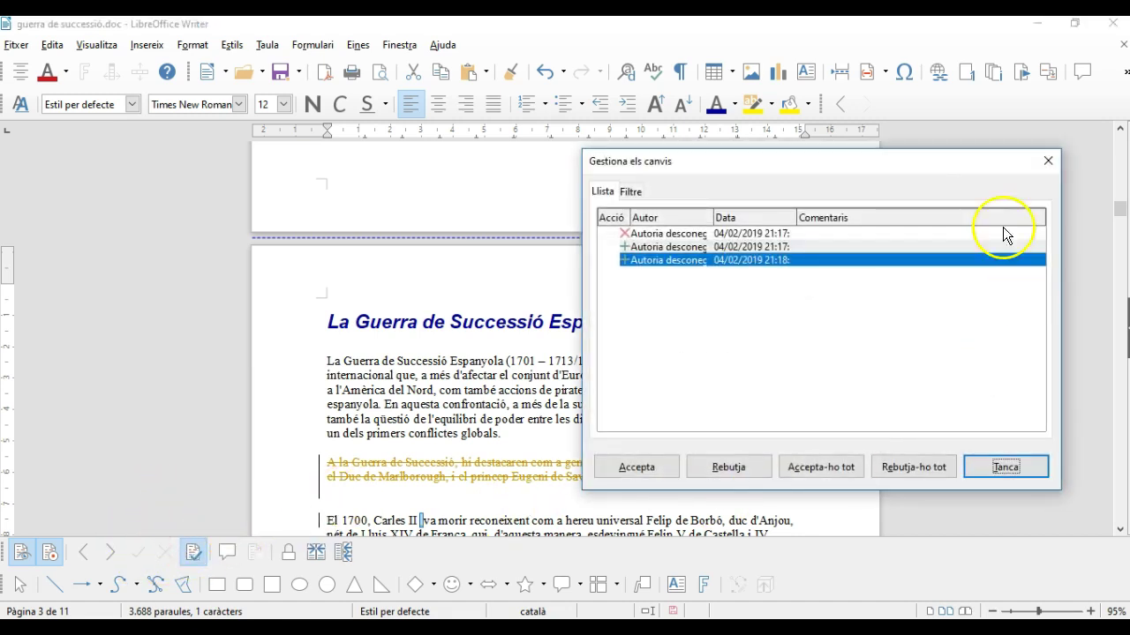
pyautogui.click(1050, 162)
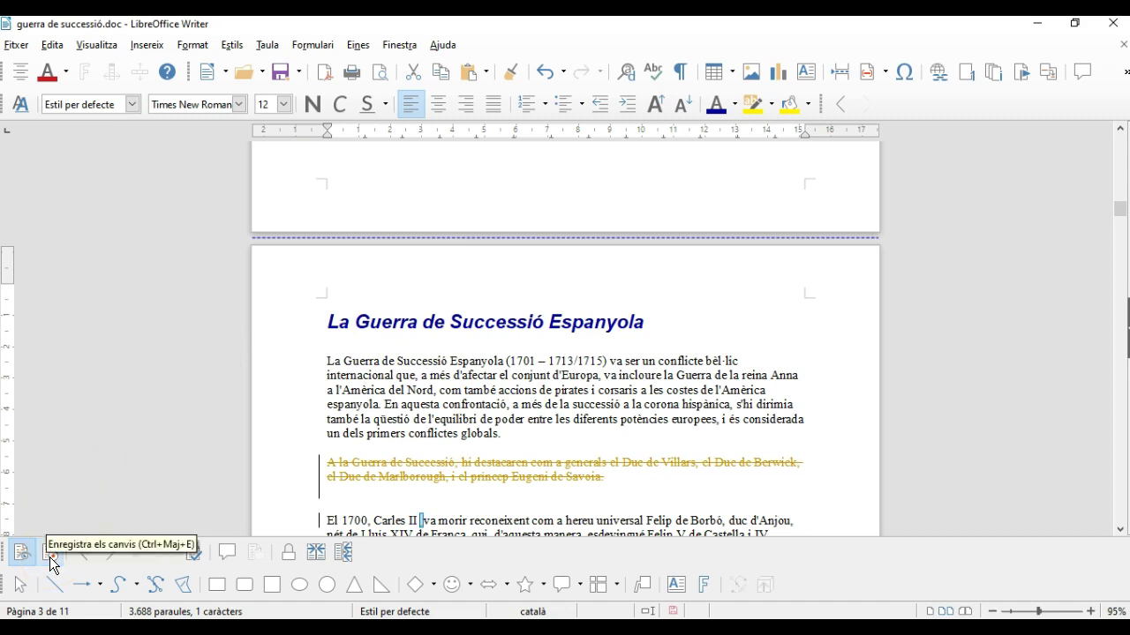
# Delete the first paragraph below the heading "La Guerra de Successió Espanyola" and undo the deletion.
pyautogui.moveTo(333, 361)
pyautogui.mouseDown()
pyautogui.moveTo(488, 376)
pyautogui.moveTo(518, 429)
pyautogui.moveTo(540, 433)
pyautogui.moveTo(463, 424)
pyautogui.moveTo(325, 353)
pyautogui.mouseUp()
pyautogui.click(517, 444)
pyautogui.press('Delete')
pyautogui.hotkey('ctrl', 'z')
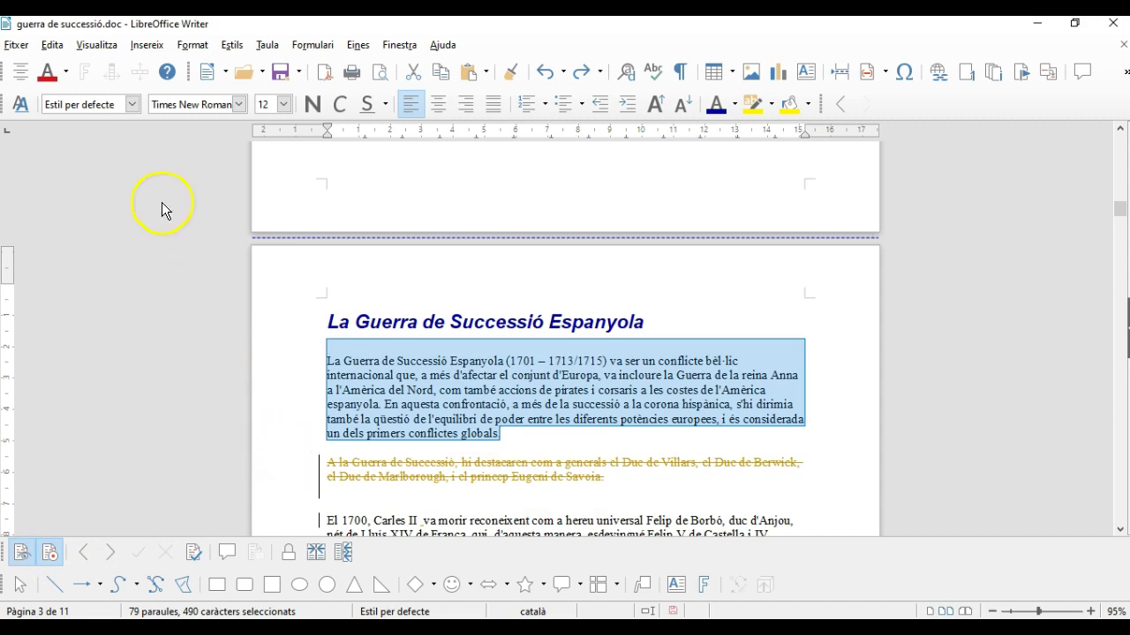
# Turn off the recording of tracked changes for the document.
pyautogui.click(53, 45)
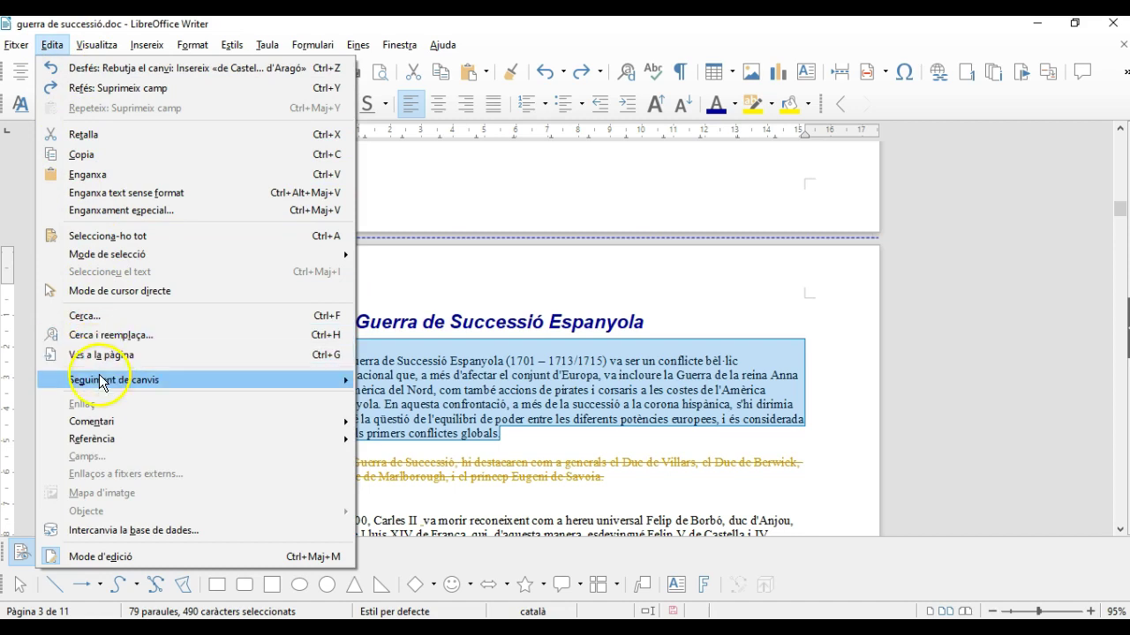
pyautogui.moveTo(103, 374)
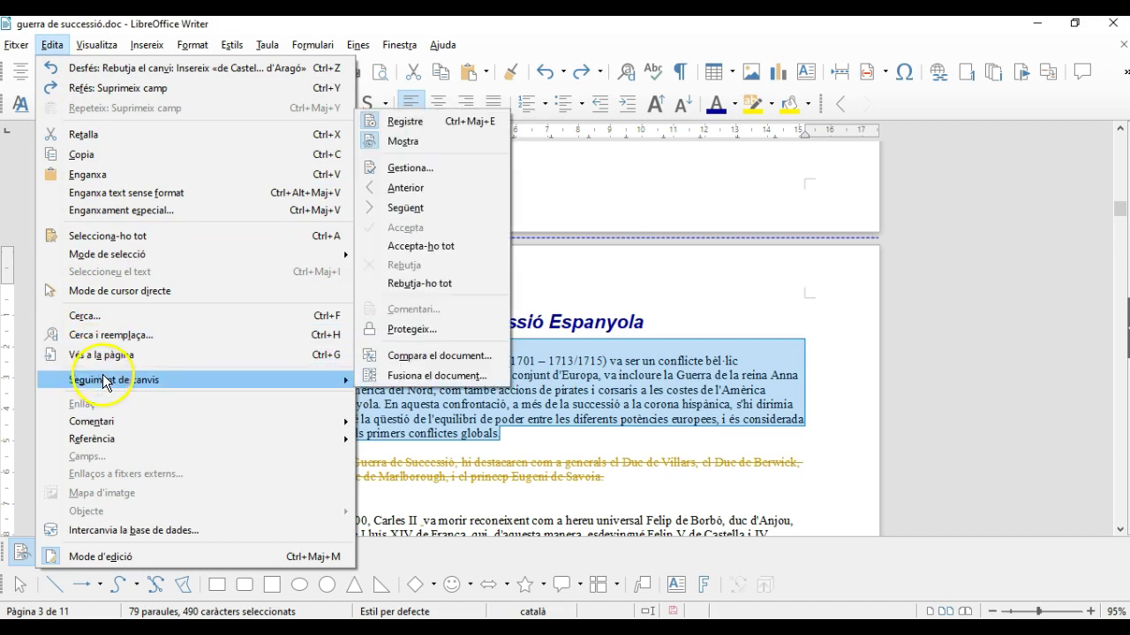
pyautogui.click(398, 123)
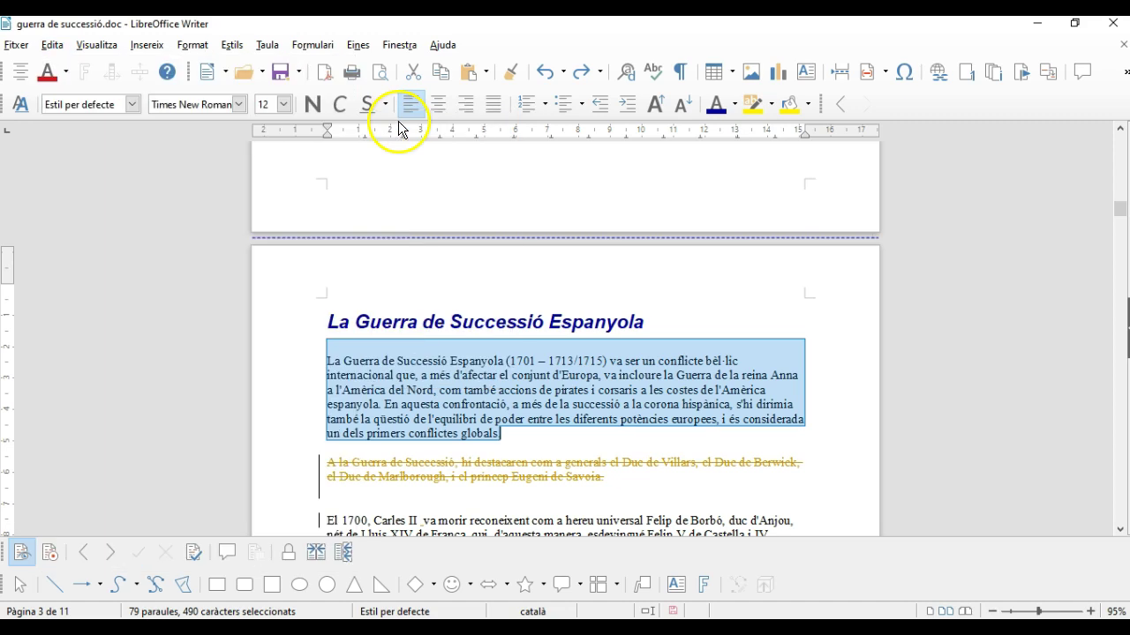